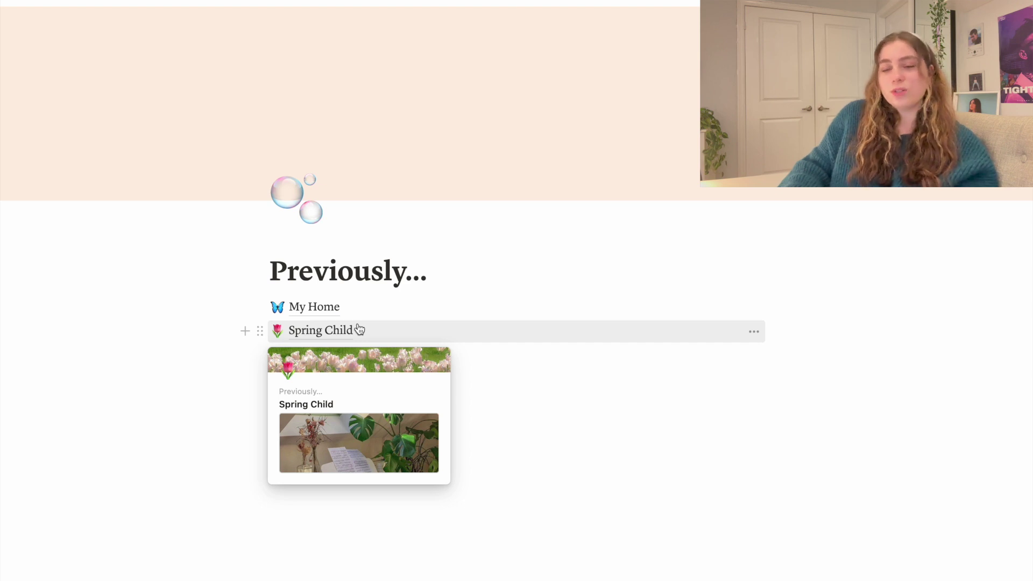
# Open the Spring Child page from the Previously... page.
pyautogui.click(360, 330)
# Look through the Spring Child page, then open its School page.
pyautogui.scroll(-3, 465, 243)
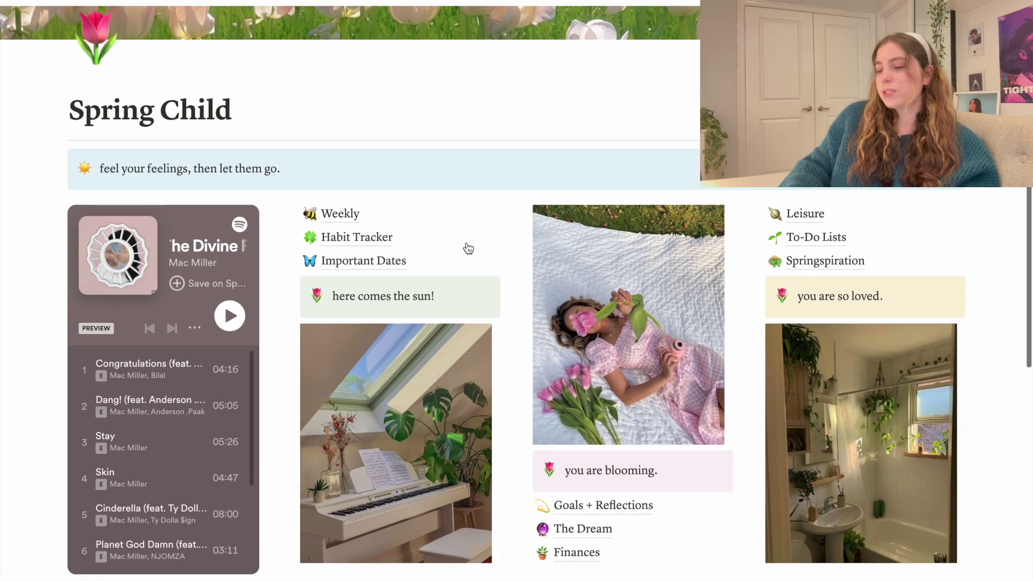
pyautogui.scroll(-2, 469, 250)
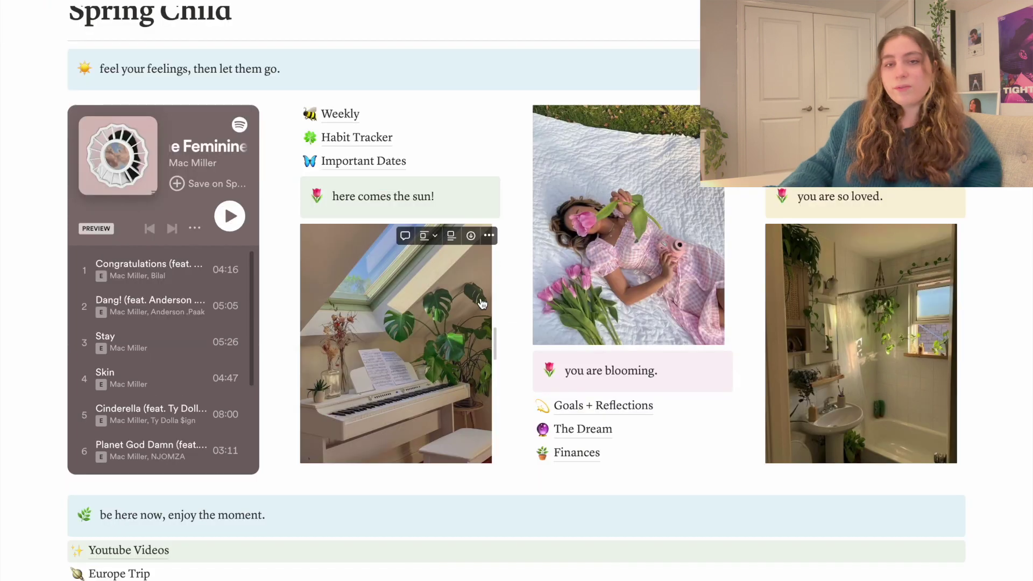
pyautogui.scroll(-1, 719, 252)
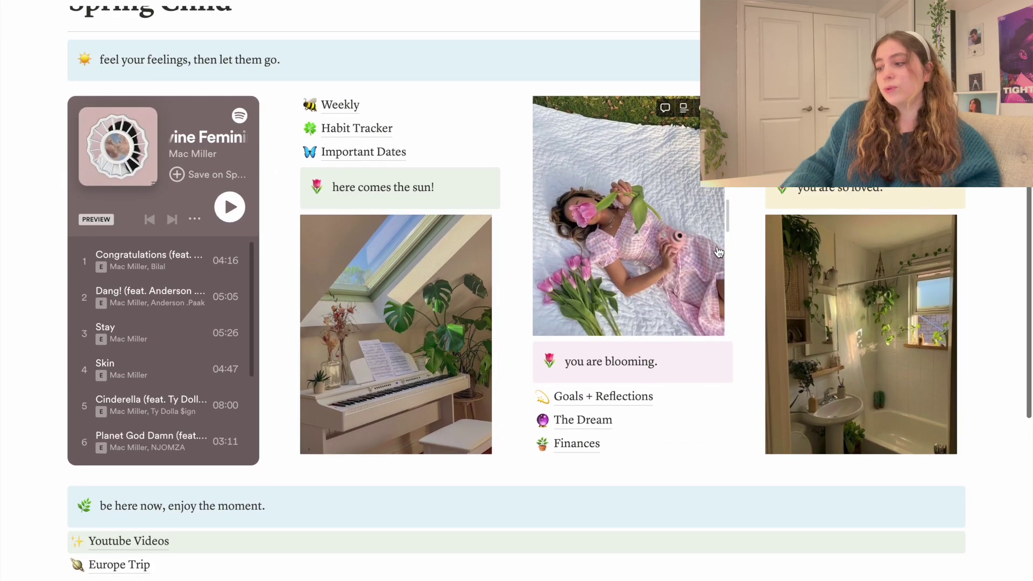
pyautogui.scroll(5, 719, 253)
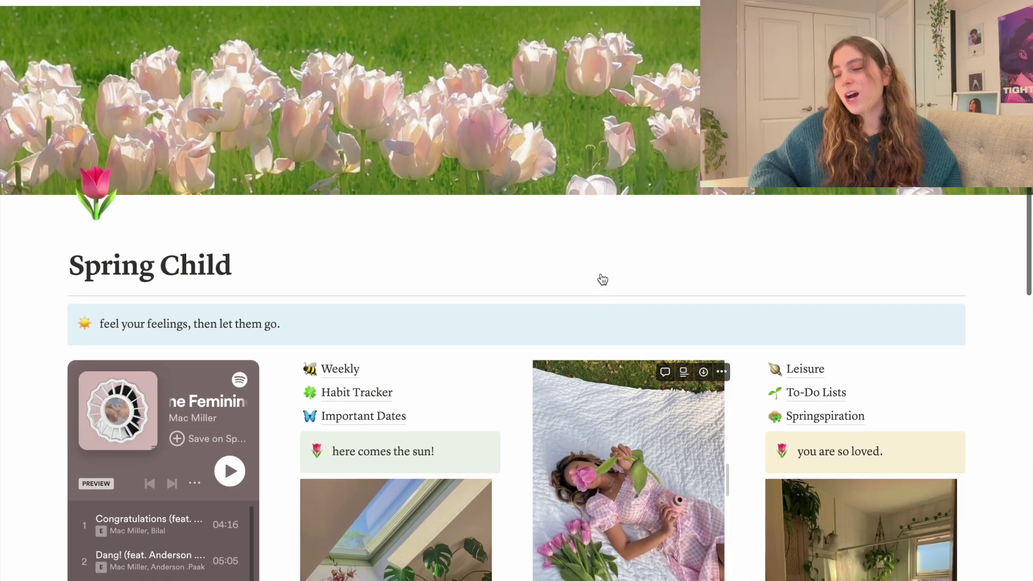
pyautogui.scroll(-5, 602, 278)
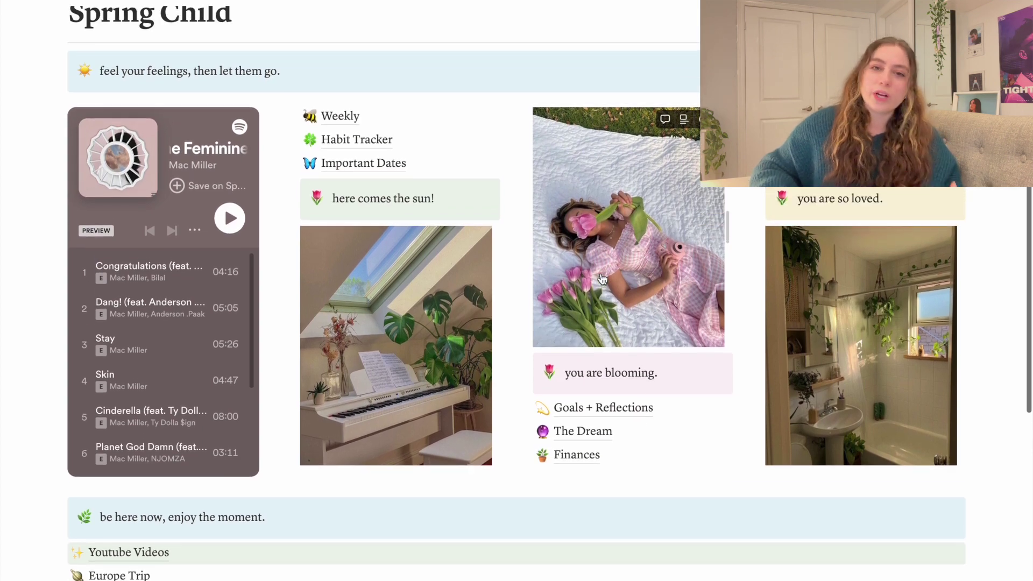
pyautogui.scroll(4, 603, 279)
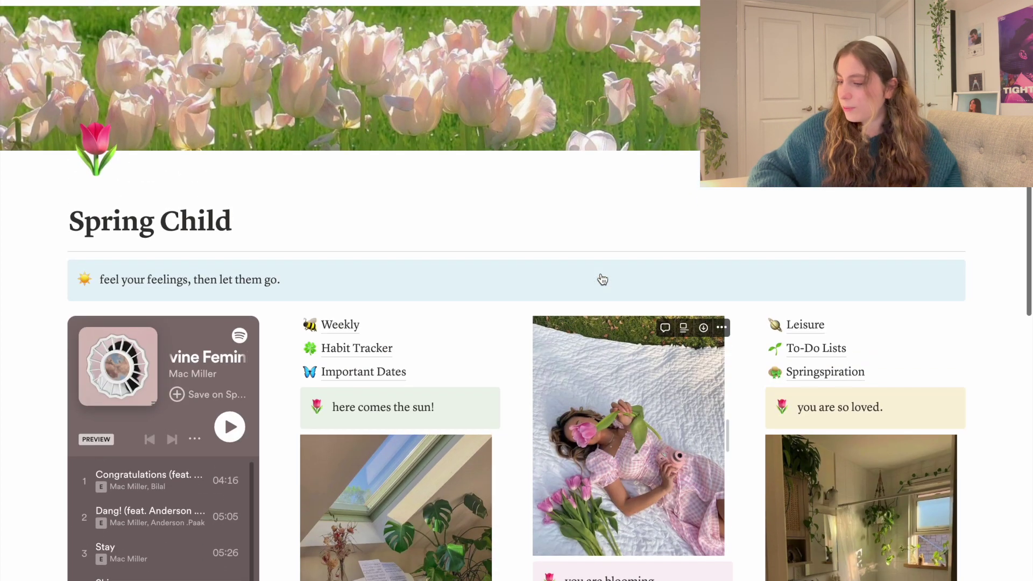
pyautogui.scroll(-10, 602, 278)
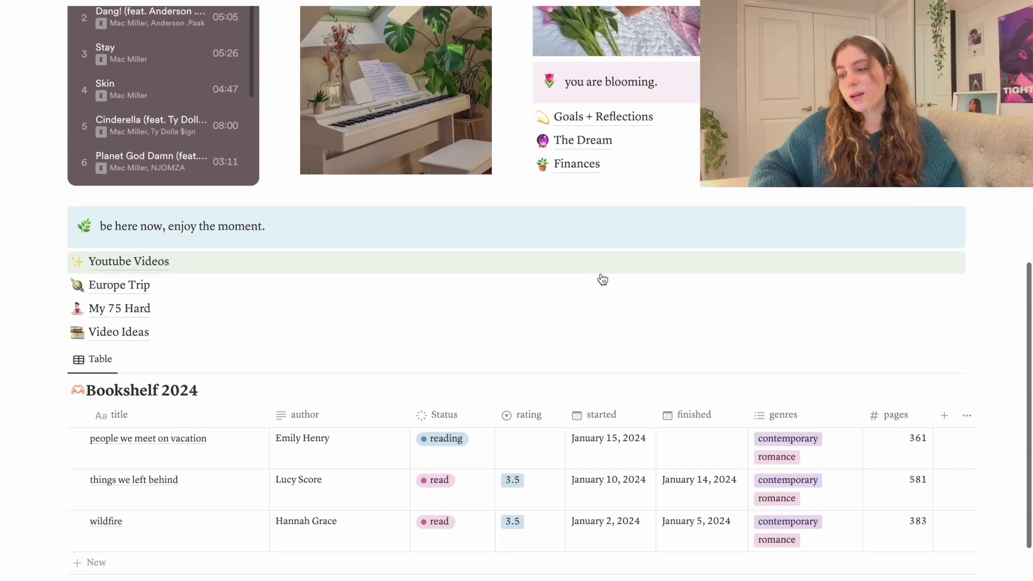
pyautogui.scroll(-2, 603, 279)
pyautogui.scroll(12, 603, 279)
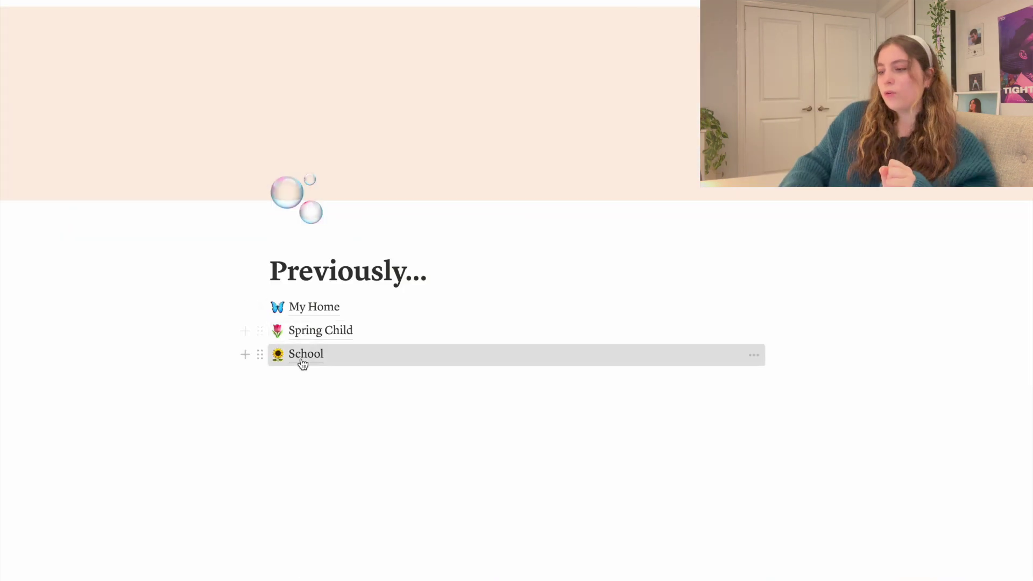
pyautogui.click(300, 355)
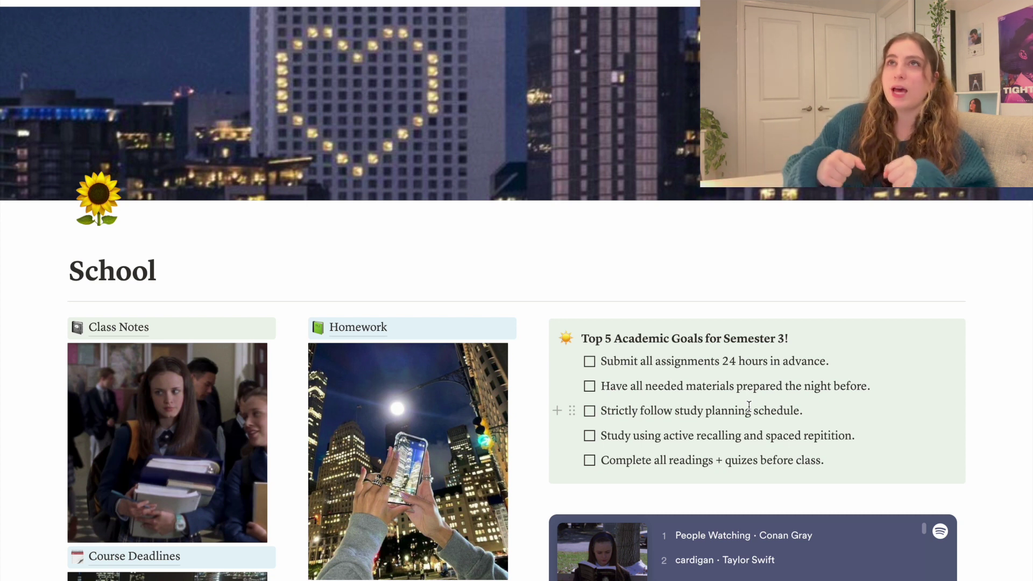
# Look over the School page, then open Class Notes and scroll through it.
pyautogui.scroll(-4, 697, 361)
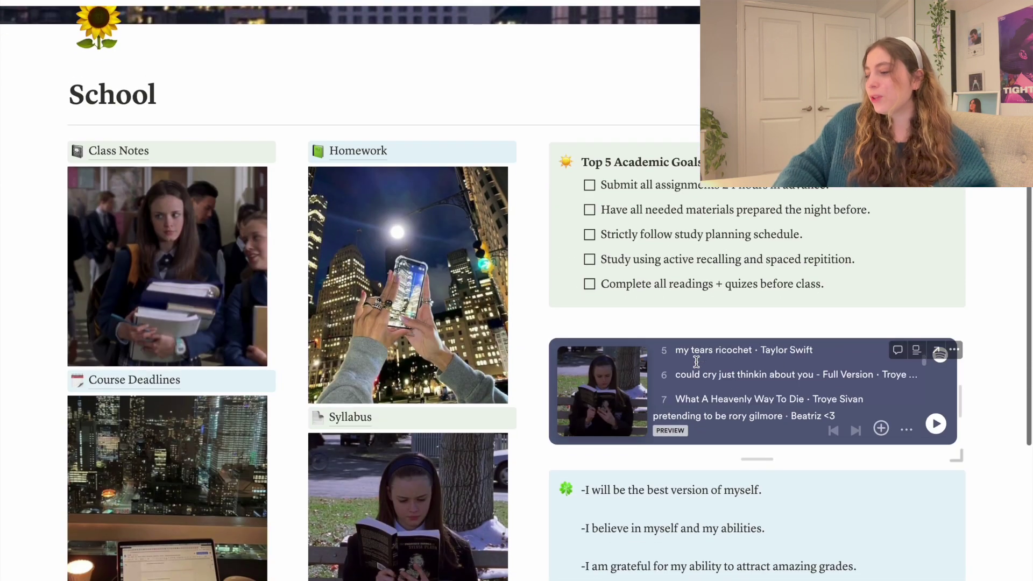
pyautogui.scroll(3, 696, 362)
pyautogui.scroll(-5, 383, 471)
pyautogui.scroll(5, 383, 448)
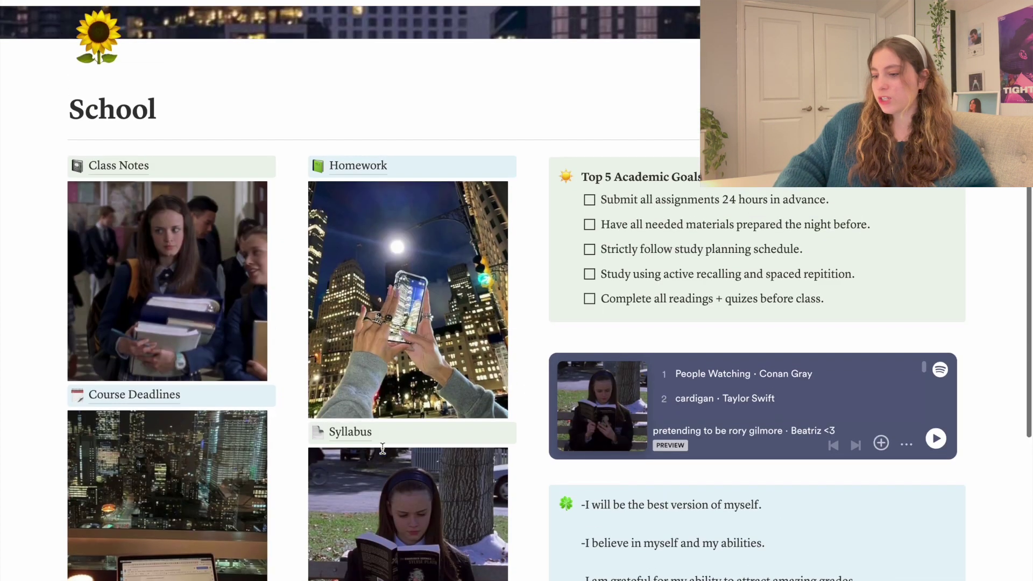
pyautogui.click(129, 165)
pyautogui.scroll(-3, 269, 312)
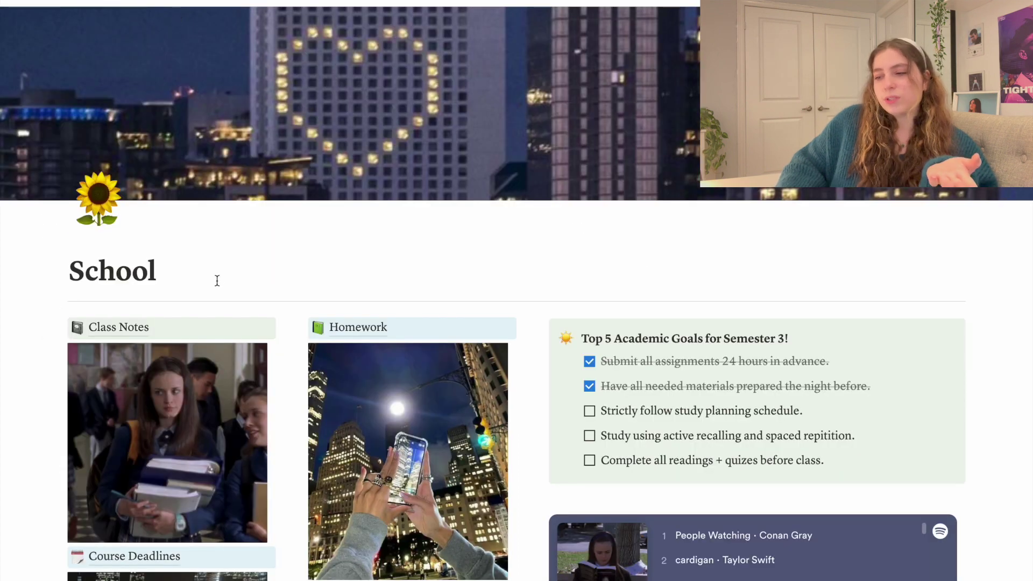
pyautogui.scroll(-3, 216, 279)
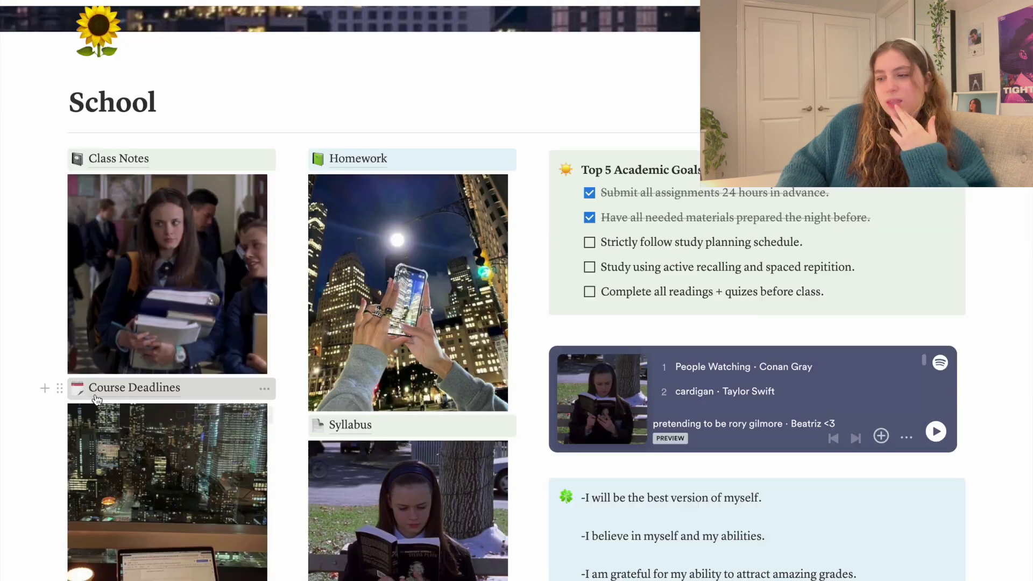
# Open Course Deadlines in Calendar view at the current month, November 2023, and review assignments.
pyautogui.click(96, 399)
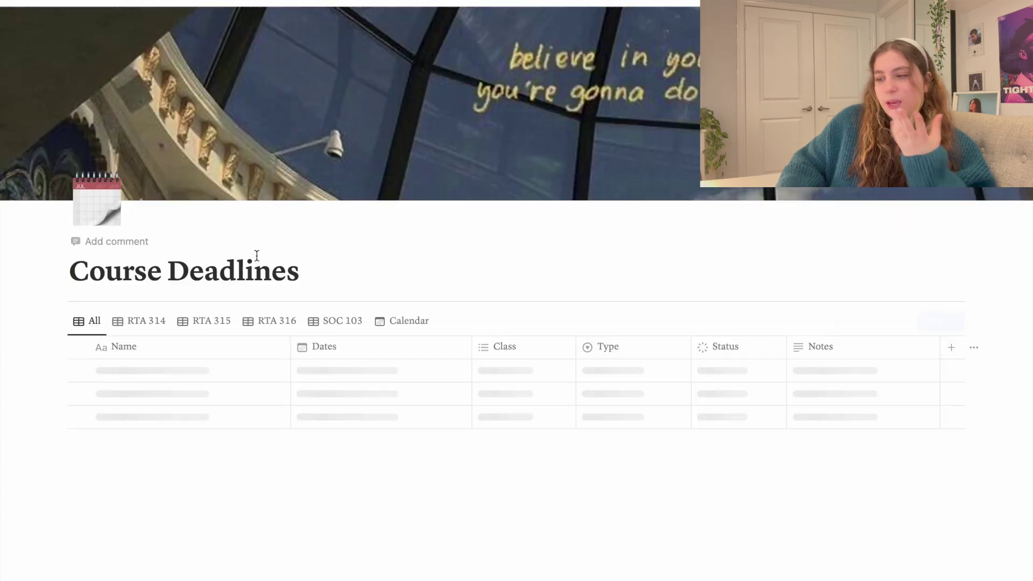
pyautogui.scroll(-6, 256, 270)
pyautogui.scroll(8, 259, 269)
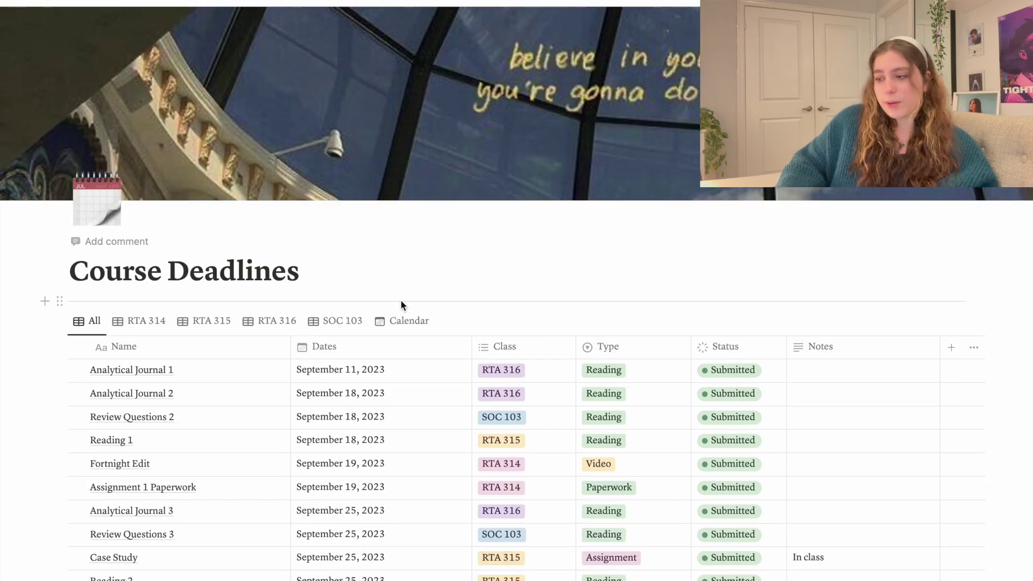
pyautogui.click(407, 320)
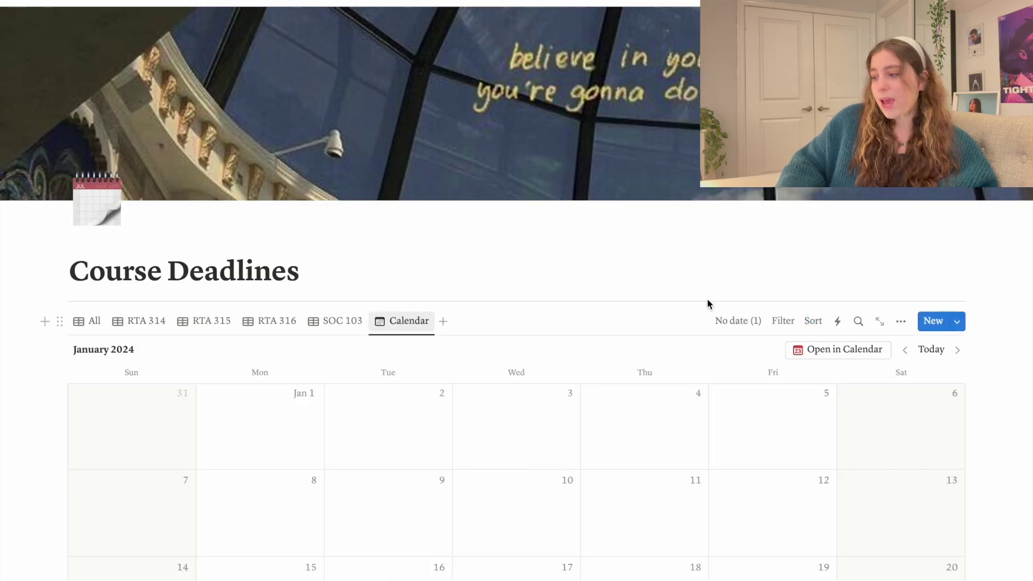
pyautogui.click(923, 350)
pyautogui.scroll(-5, 907, 350)
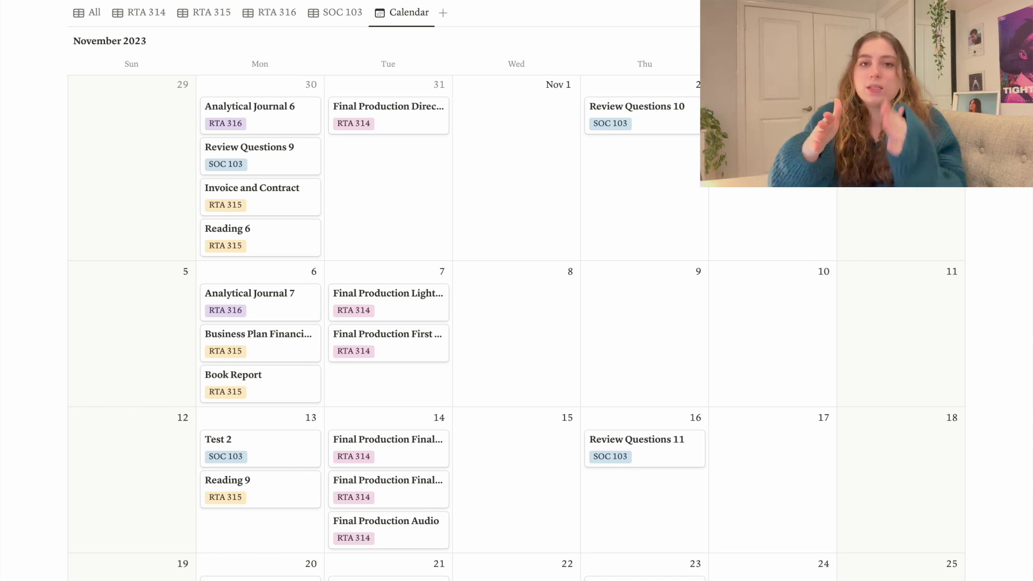
pyautogui.scroll(5, 516, 323)
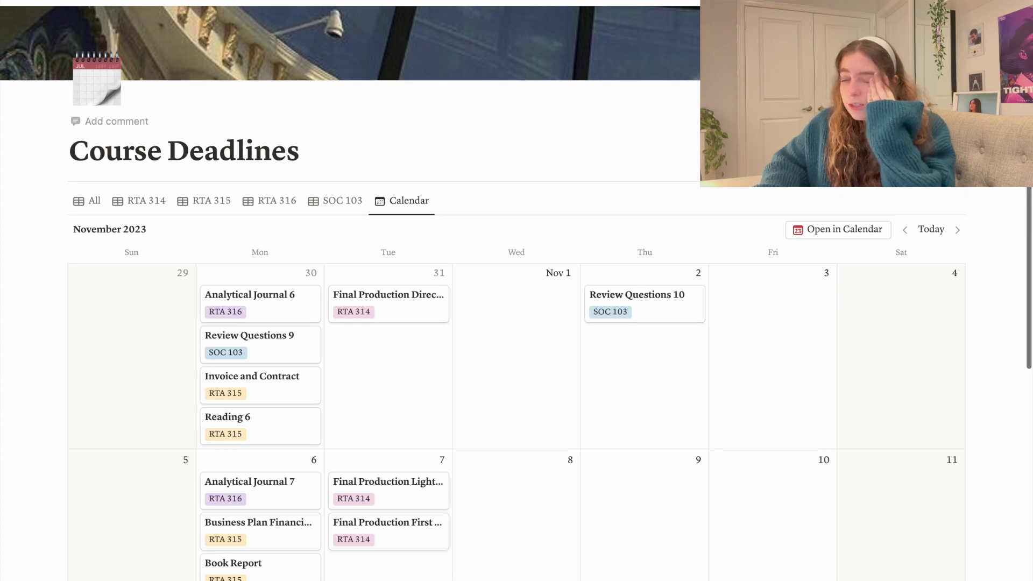
pyautogui.scroll(-3, 663, 382)
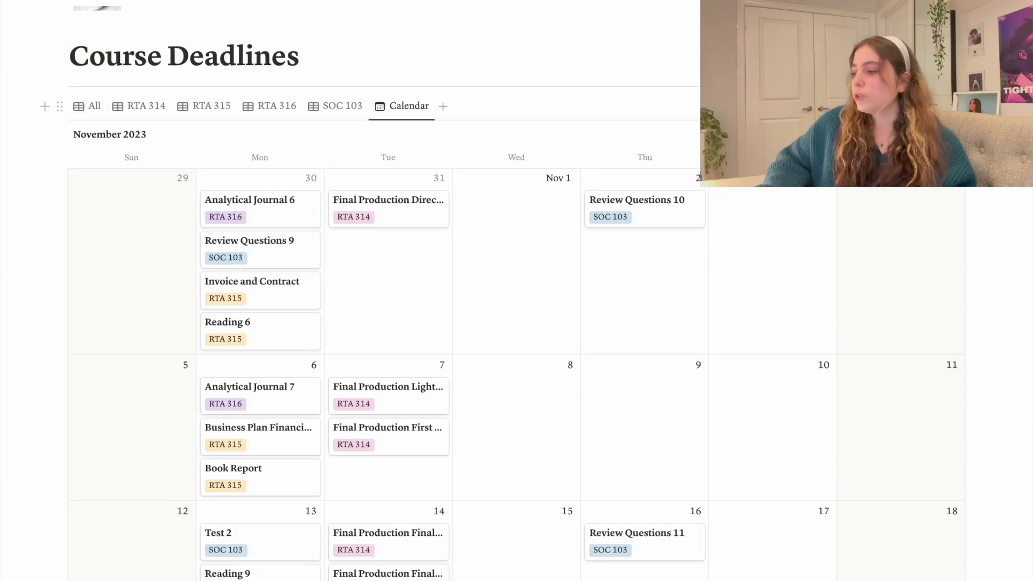
pyautogui.scroll(-6, 379, 260)
pyautogui.scroll(1, 380, 259)
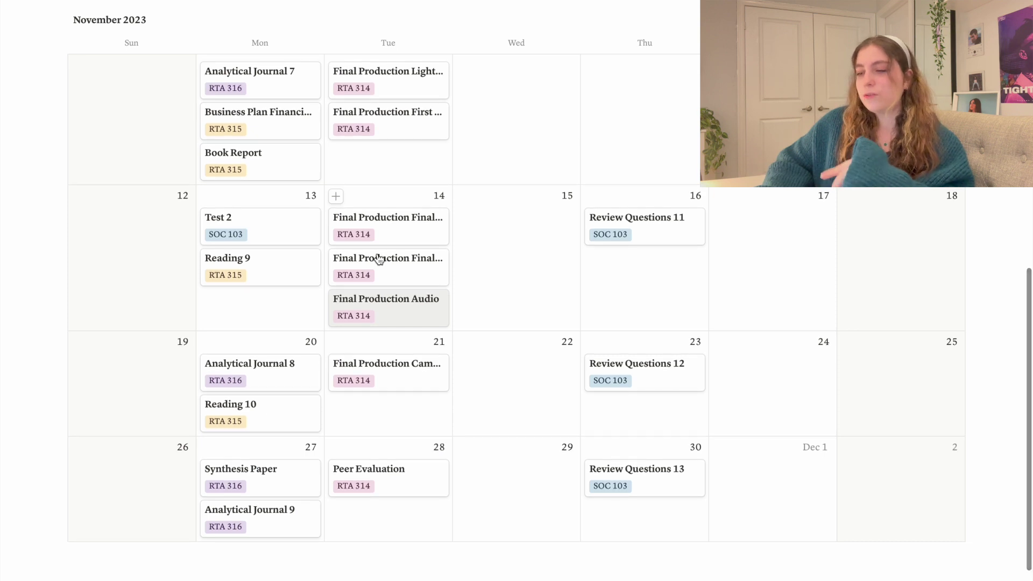
pyautogui.scroll(1, 379, 259)
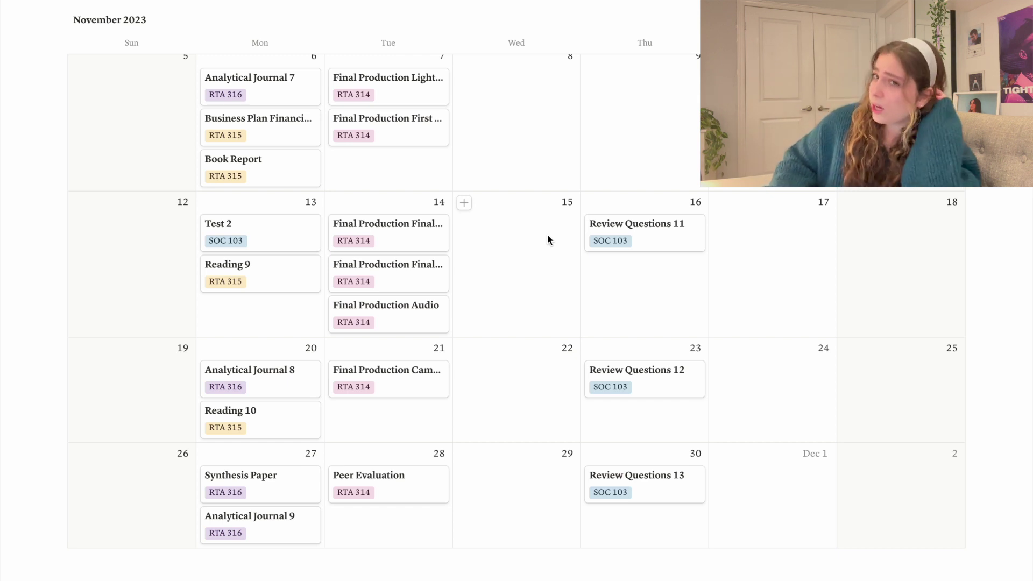
pyautogui.scroll(6, 548, 235)
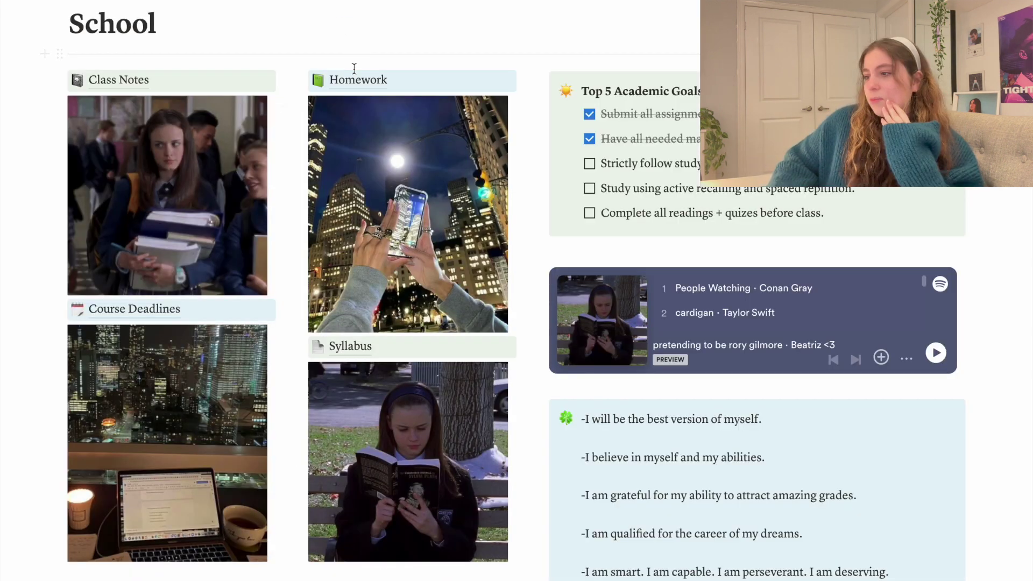
# Open Homework, select the Reading and Review Q's cards, then clear the selection.
pyautogui.click(353, 73)
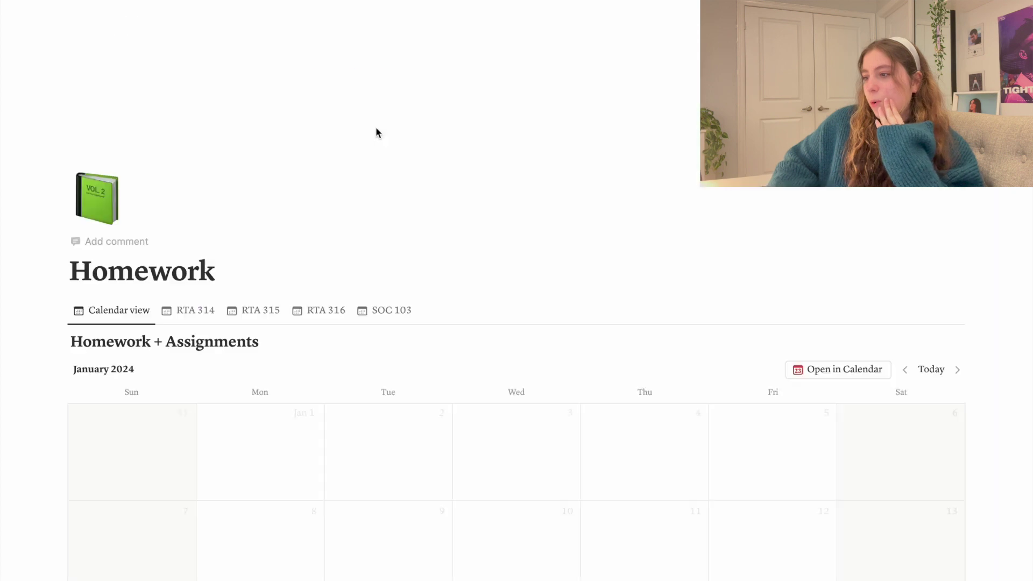
pyautogui.scroll(-4, 444, 276)
pyautogui.scroll(10, 517, 323)
pyautogui.moveTo(349, 241); pyautogui.dragTo(823, 565)
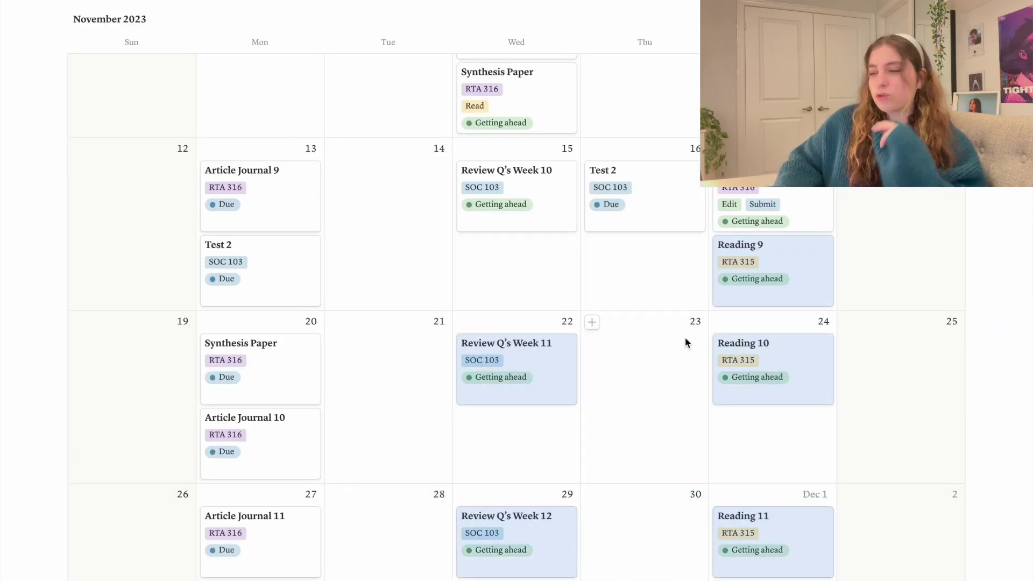
pyautogui.click(686, 337)
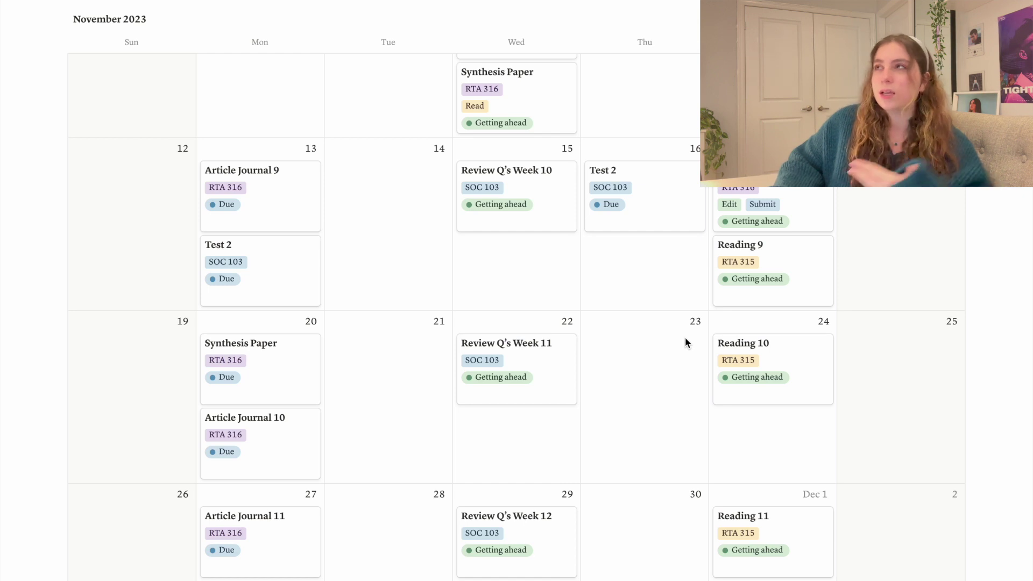
# Scroll back up and return to the School page.
pyautogui.scroll(3, 686, 337)
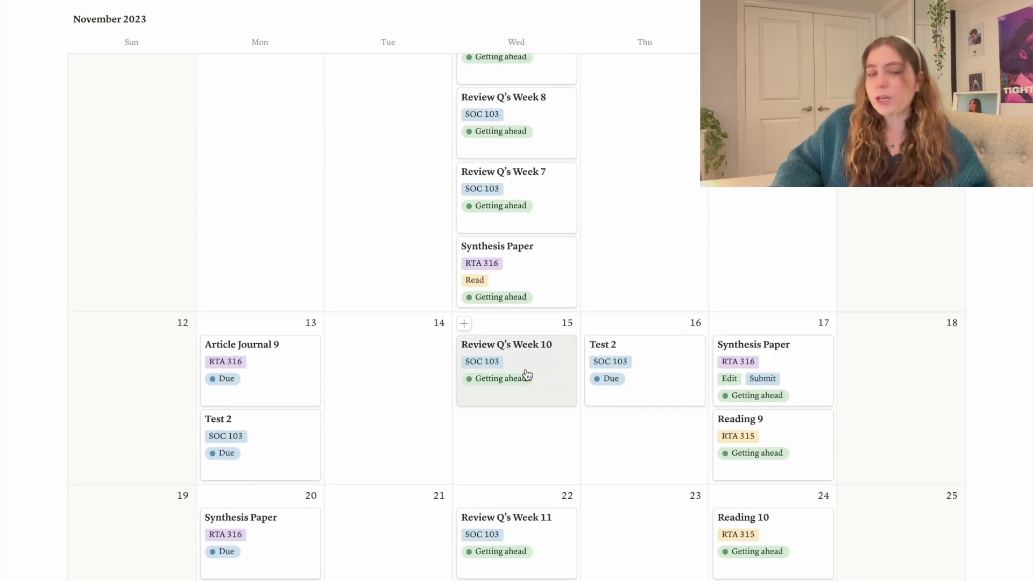
pyautogui.scroll(3, 576, 309)
pyautogui.click(195, 1)
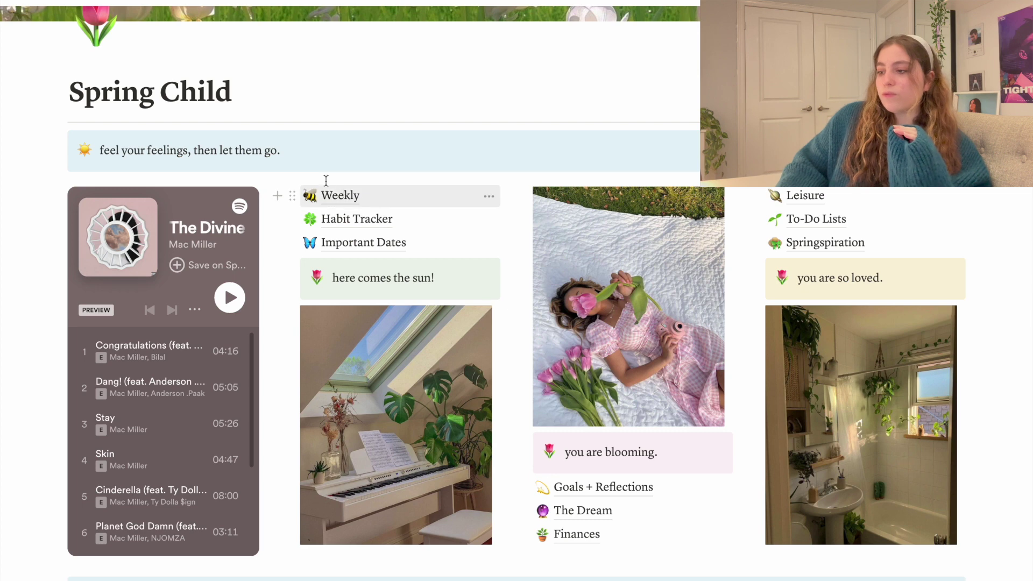
# Open the Weekly page and browse its to-dos and calendar, selecting the RTA 905 time.
pyautogui.click(344, 194)
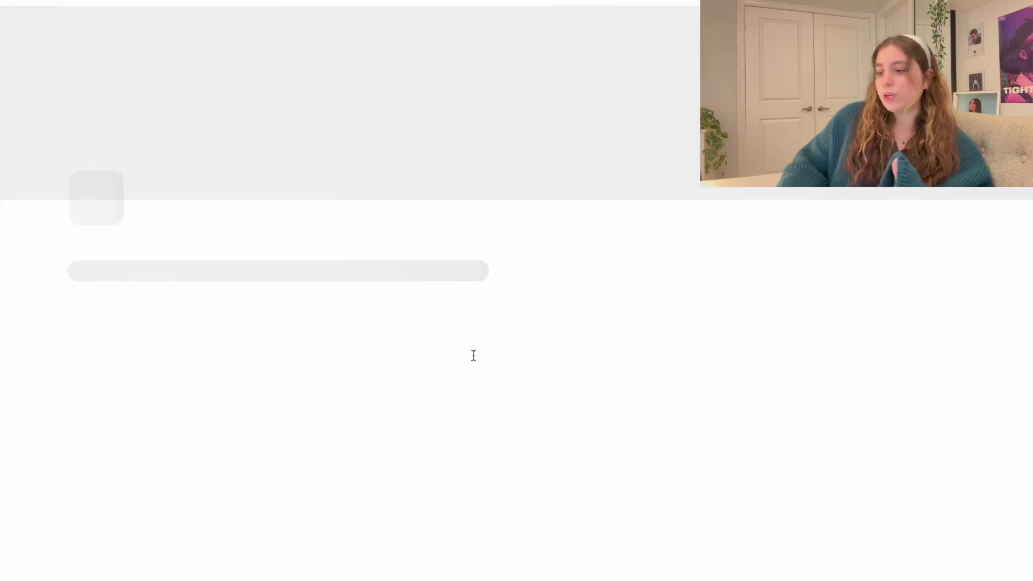
pyautogui.scroll(-3, 473, 356)
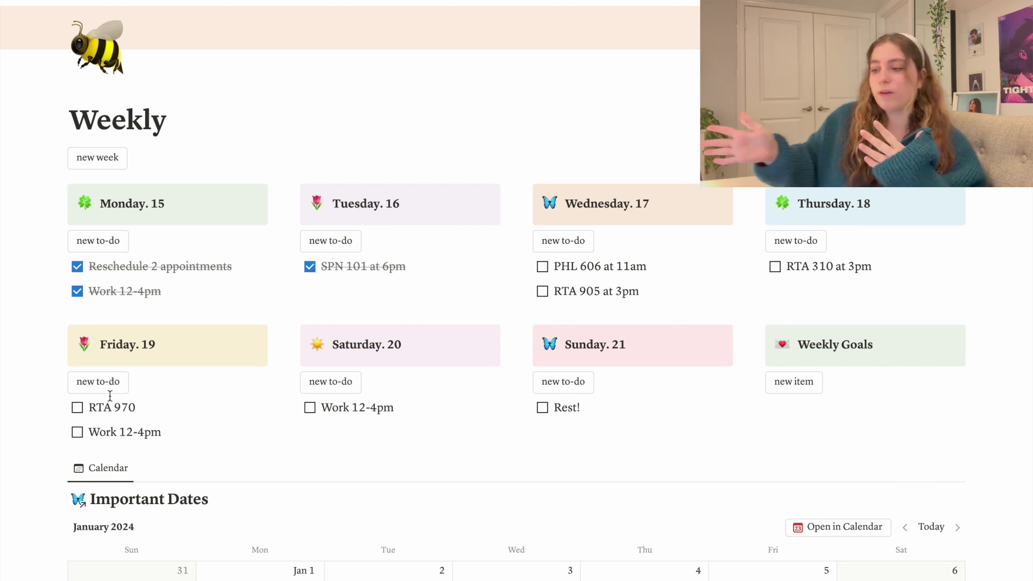
pyautogui.scroll(-1, 243, 259)
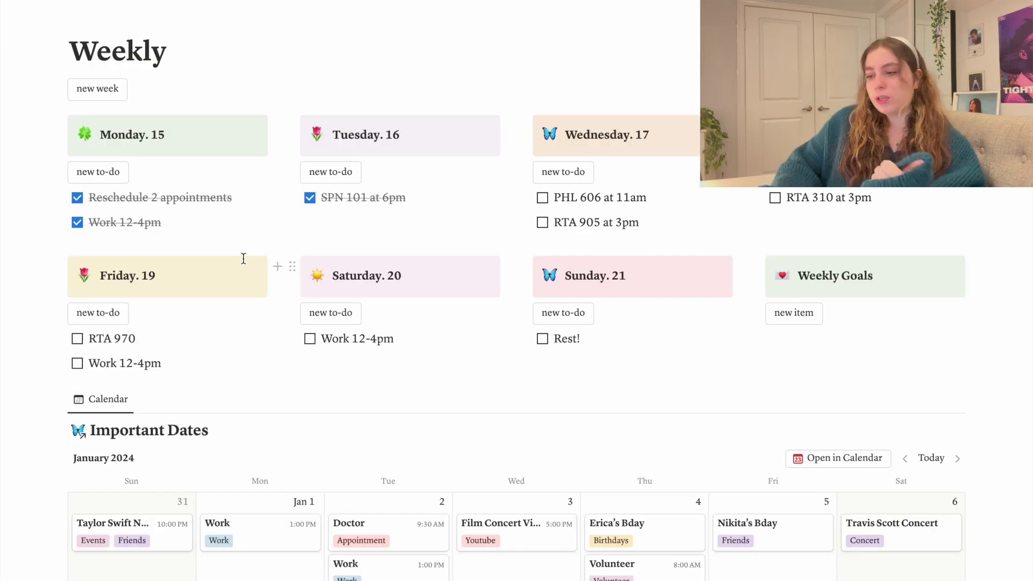
pyautogui.scroll(1, 107, 145)
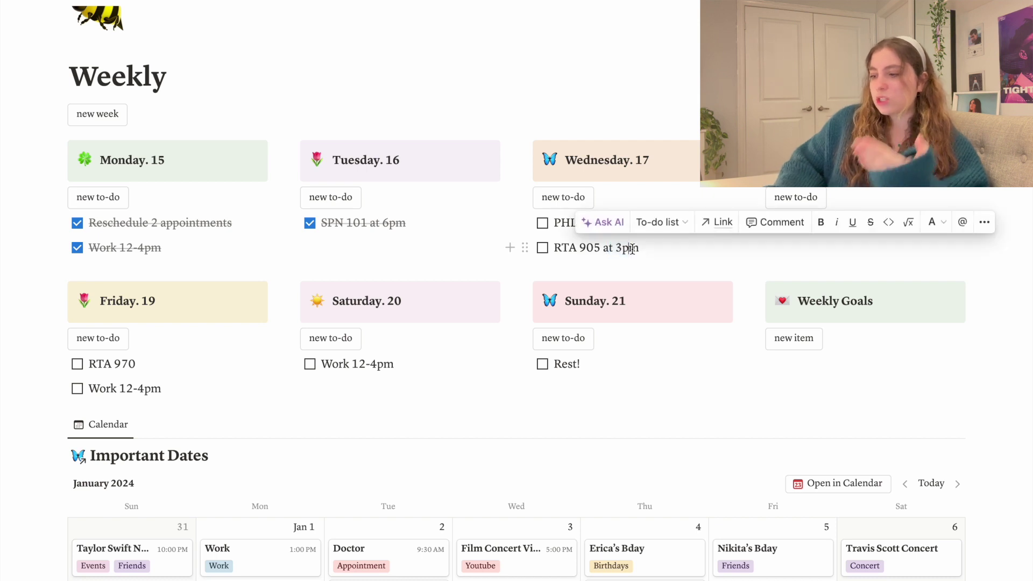
pyautogui.click(632, 249)
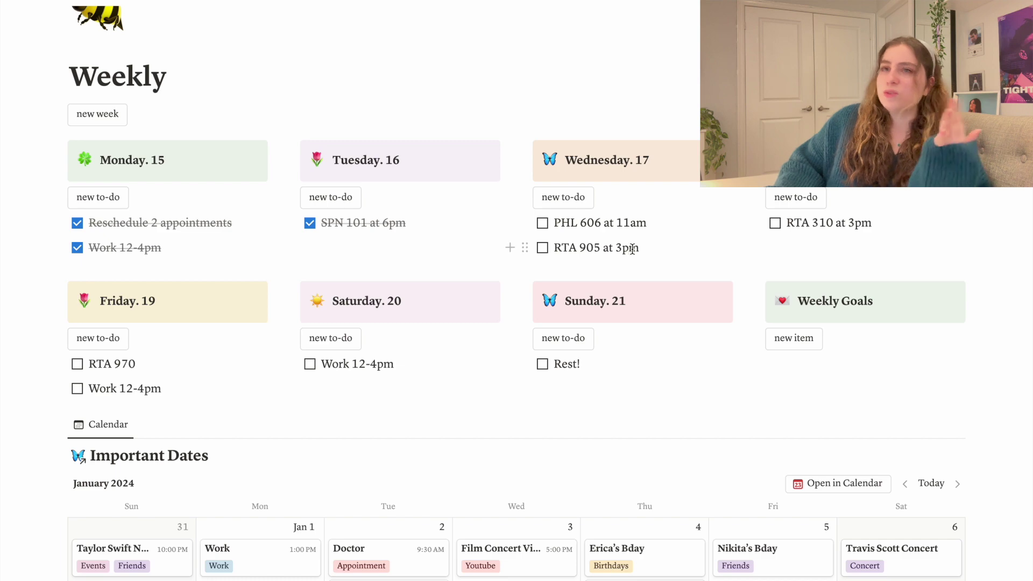
pyautogui.scroll(-2, 543, 366)
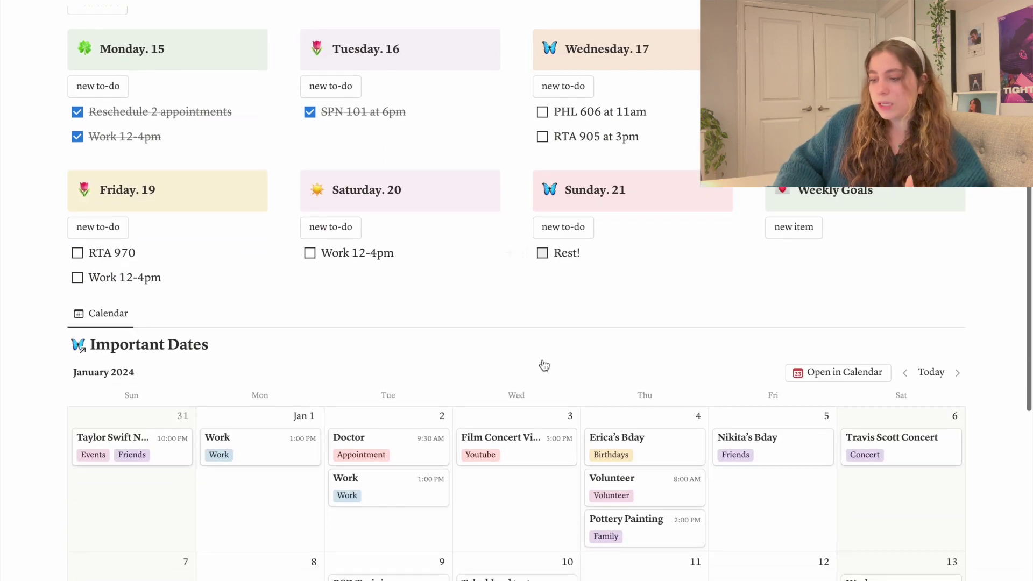
pyautogui.scroll(3, 545, 365)
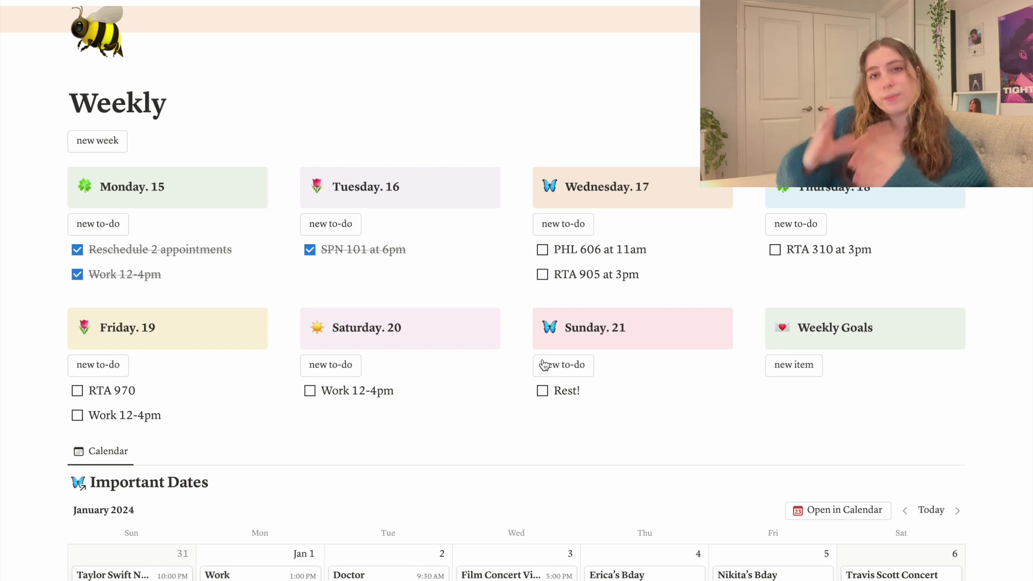
pyautogui.scroll(-5, 545, 366)
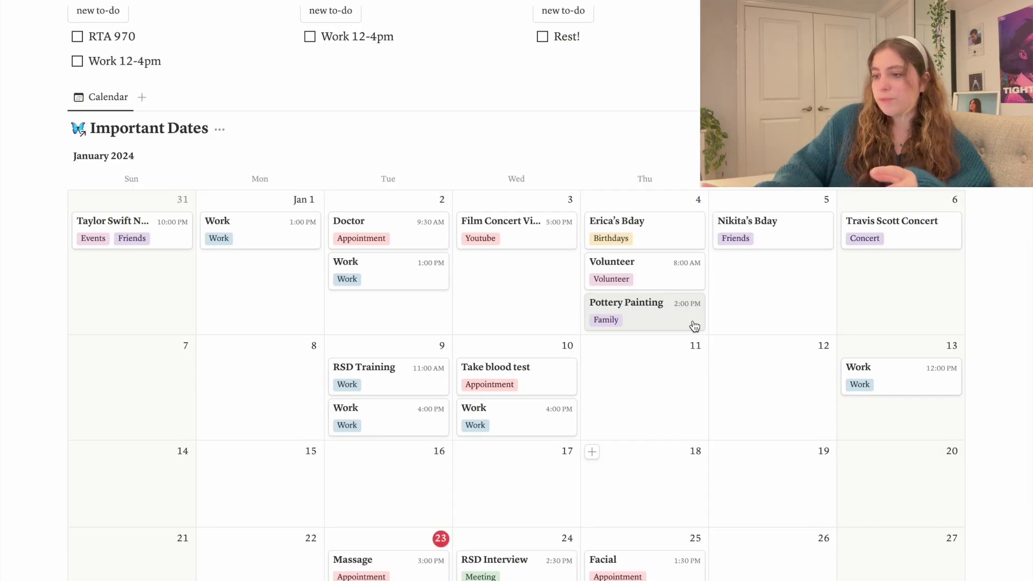
pyautogui.scroll(5, 695, 327)
pyautogui.scroll(5, 317, 335)
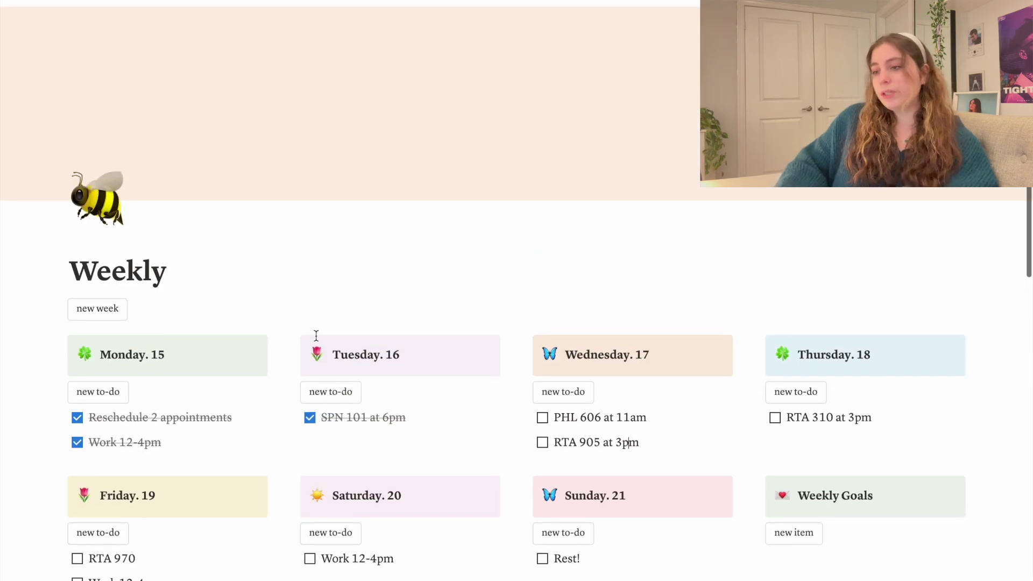
# Return to the Spring Child page and open Springspiration.
pyautogui.click(191, 2)
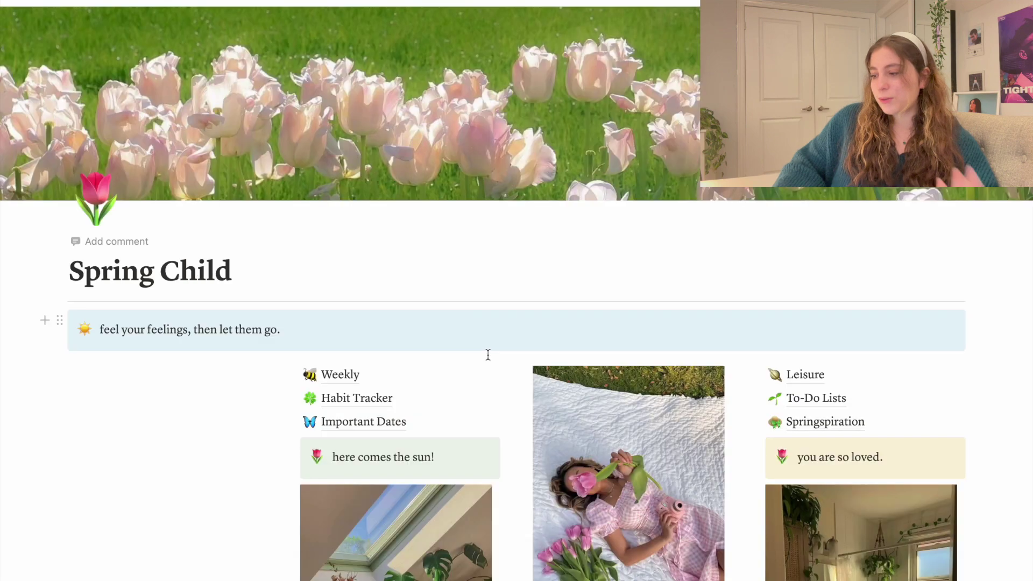
pyautogui.scroll(-5, 591, 245)
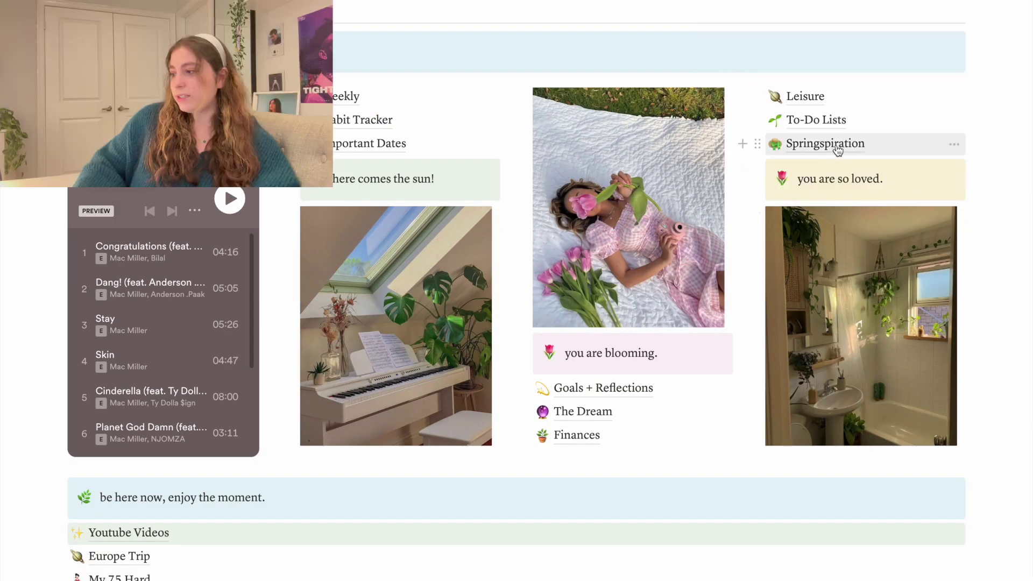
pyautogui.moveTo(856, 144)
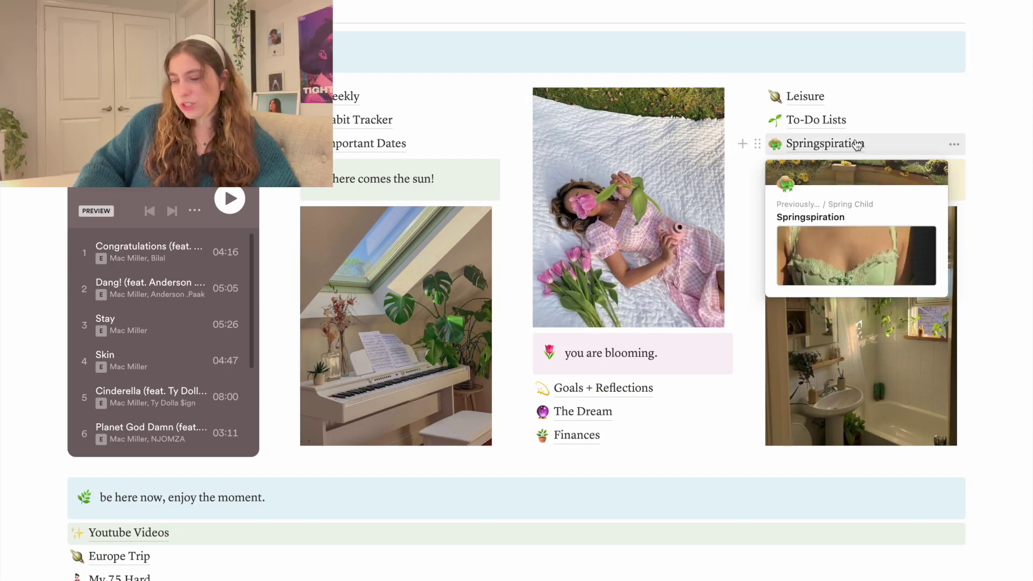
pyautogui.click(857, 144)
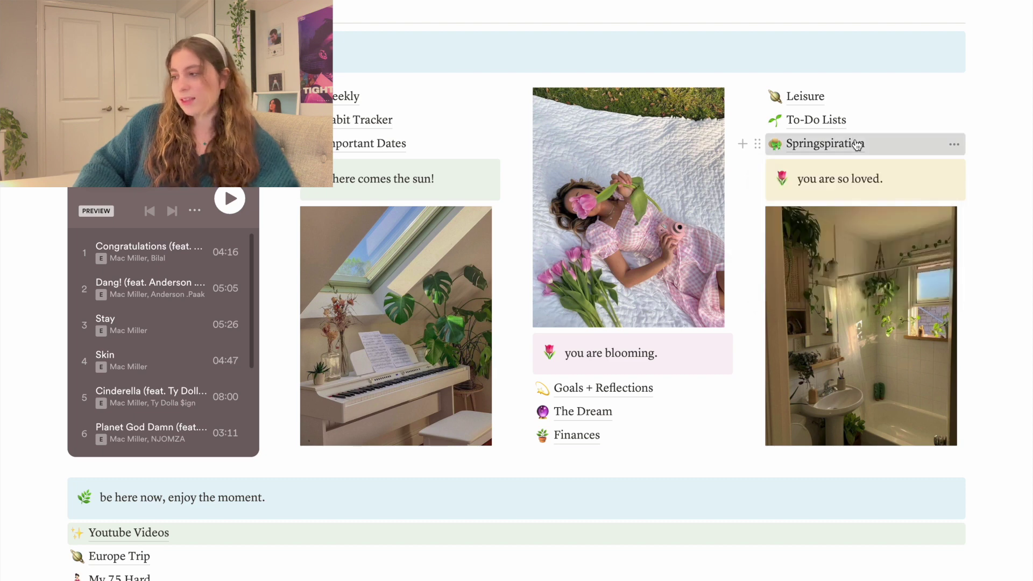
# Look over Springspiration, then open the Leisure page.
pyautogui.scroll(-2, 401, 398)
pyautogui.scroll(2, 401, 398)
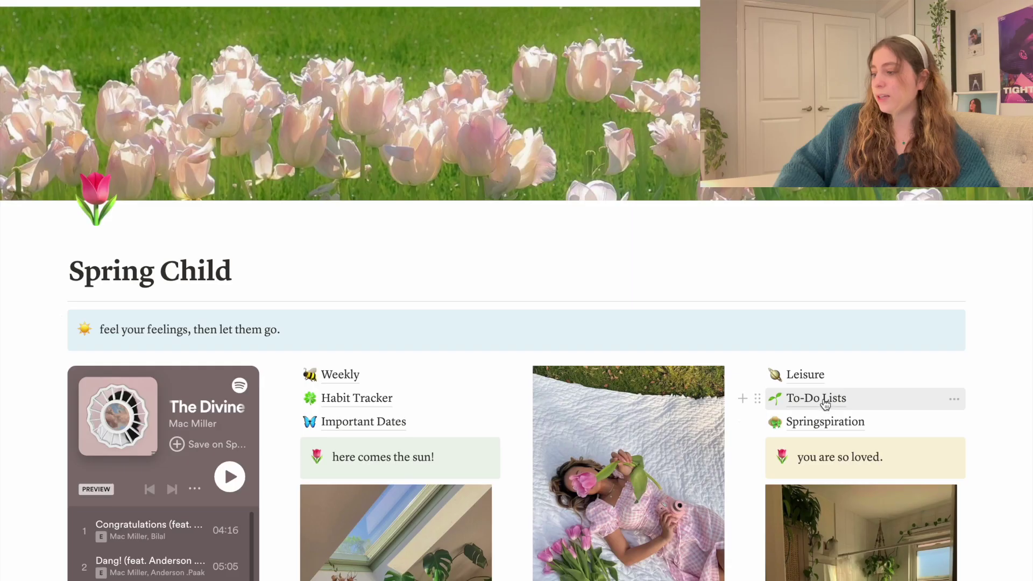
pyautogui.moveTo(826, 405)
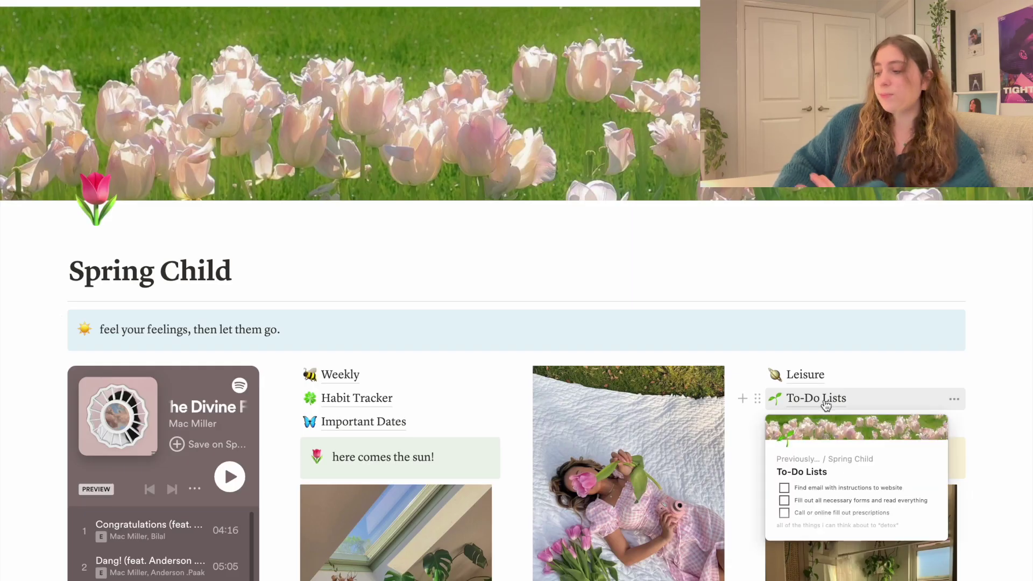
pyautogui.scroll(-1, 826, 405)
pyautogui.click(810, 337)
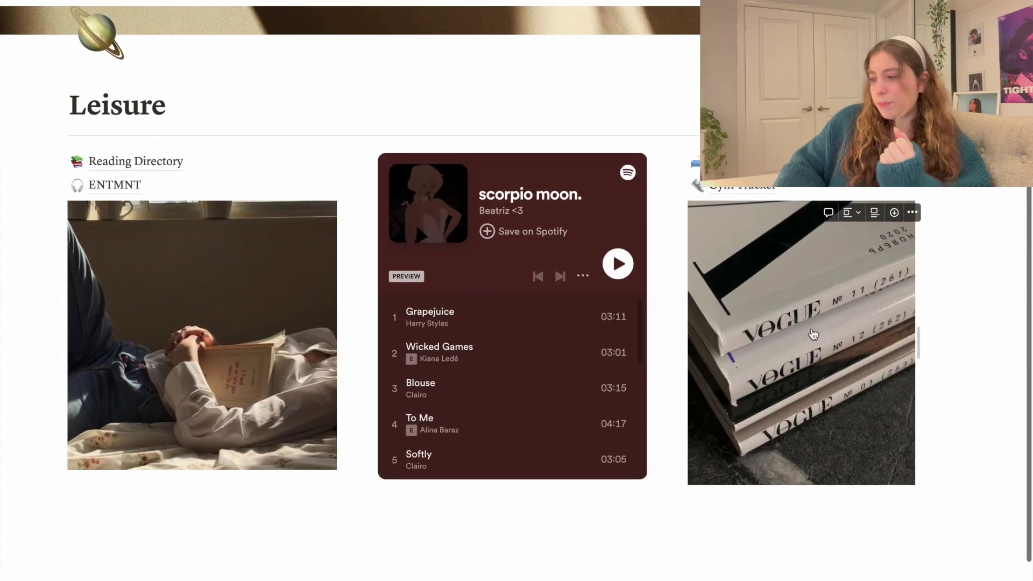
# Scroll through the Leisure page to review its contents.
pyautogui.scroll(2, 812, 334)
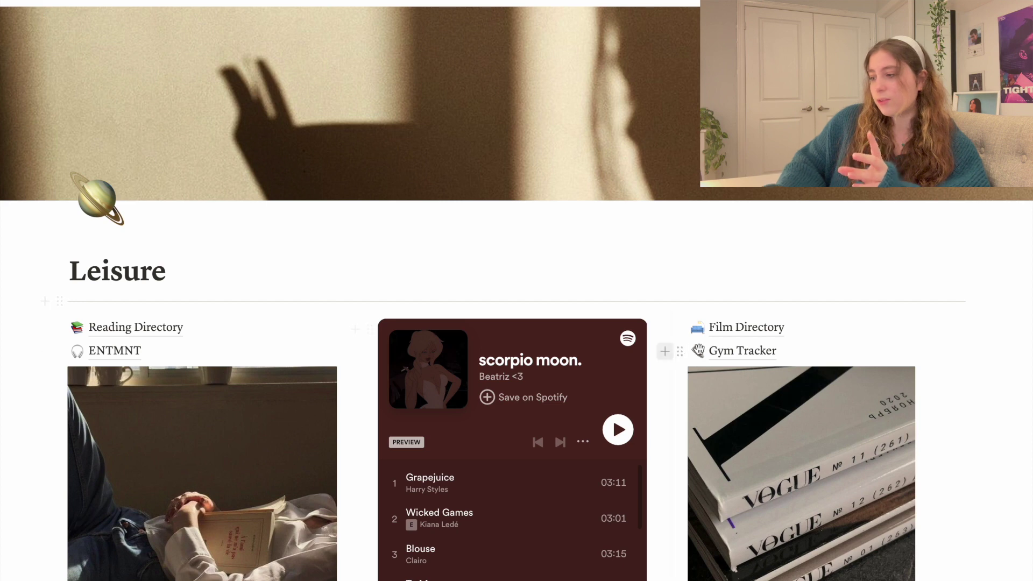
pyautogui.scroll(-4, 663, 331)
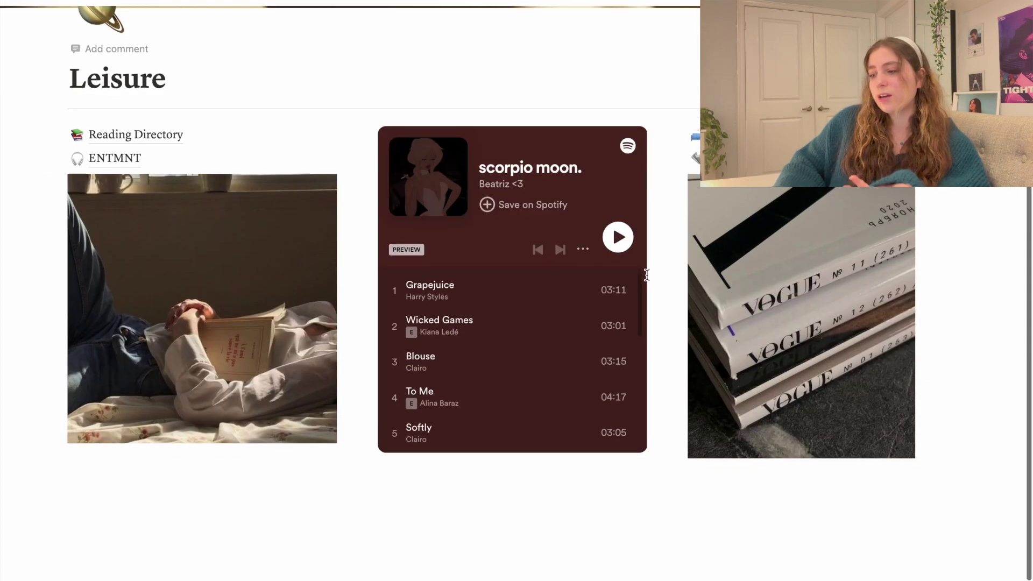
pyautogui.scroll(1, 711, 274)
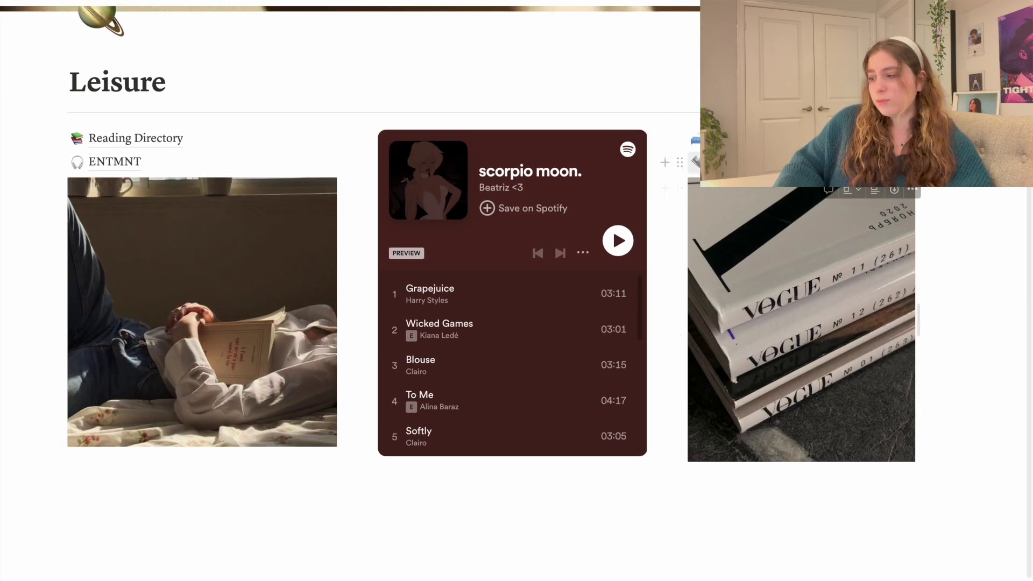
pyautogui.scroll(4, 394, 338)
pyautogui.scroll(-3, 171, 279)
pyautogui.scroll(3, 173, 281)
pyautogui.scroll(1, 174, 281)
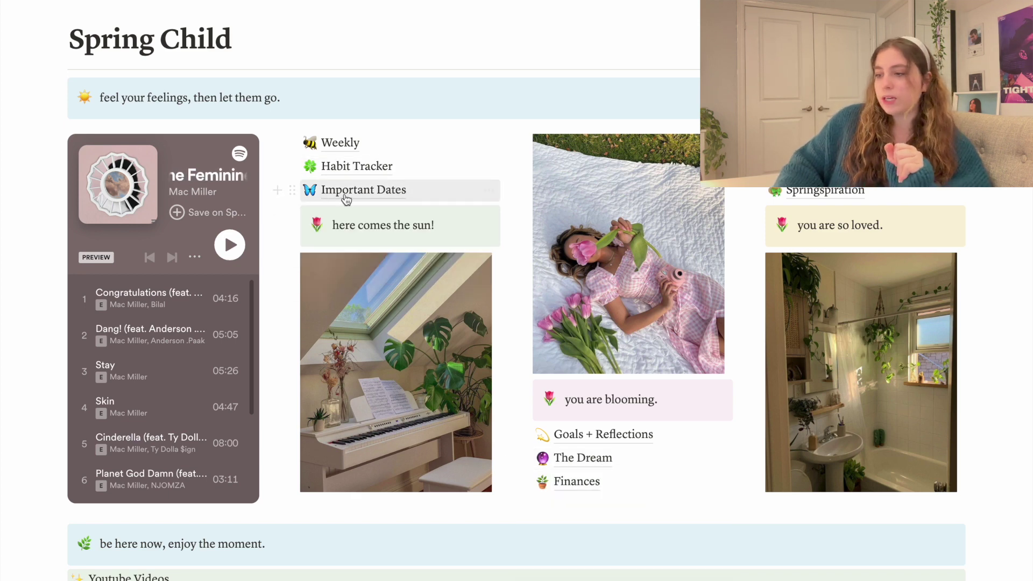
pyautogui.moveTo(350, 144)
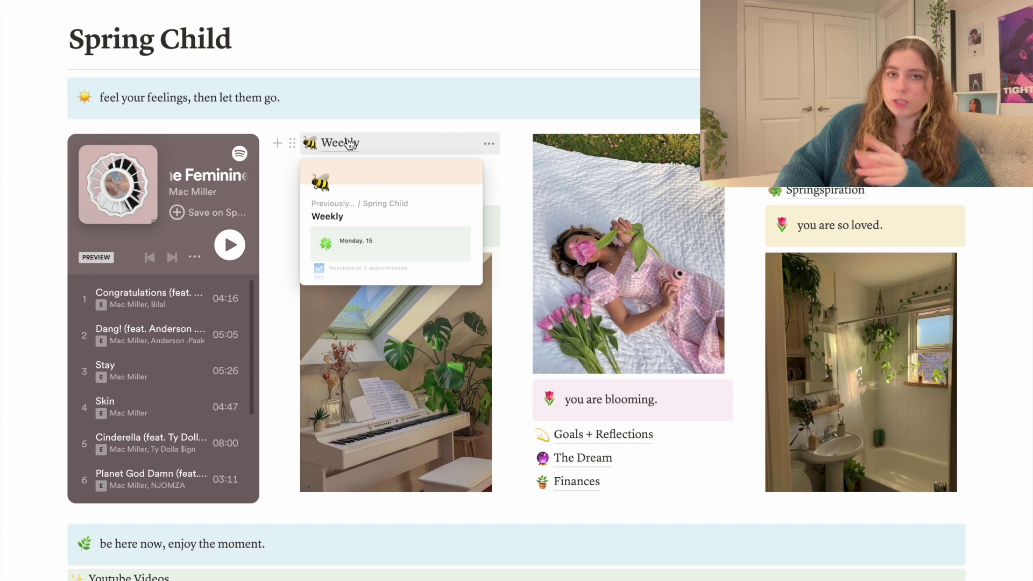
pyautogui.scroll(-10, 324, 191)
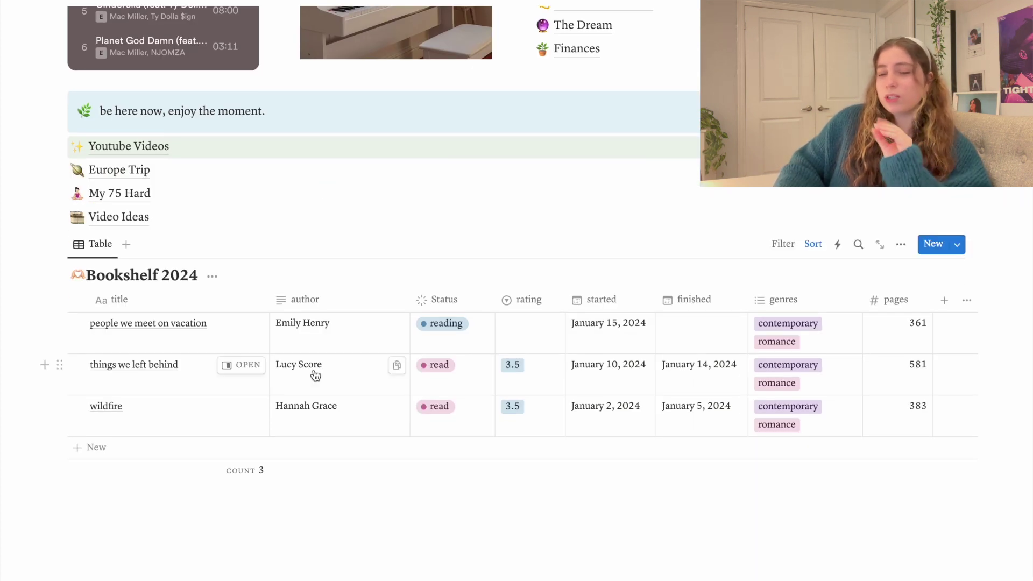
pyautogui.scroll(7, 277, 461)
pyautogui.scroll(-6, 147, 127)
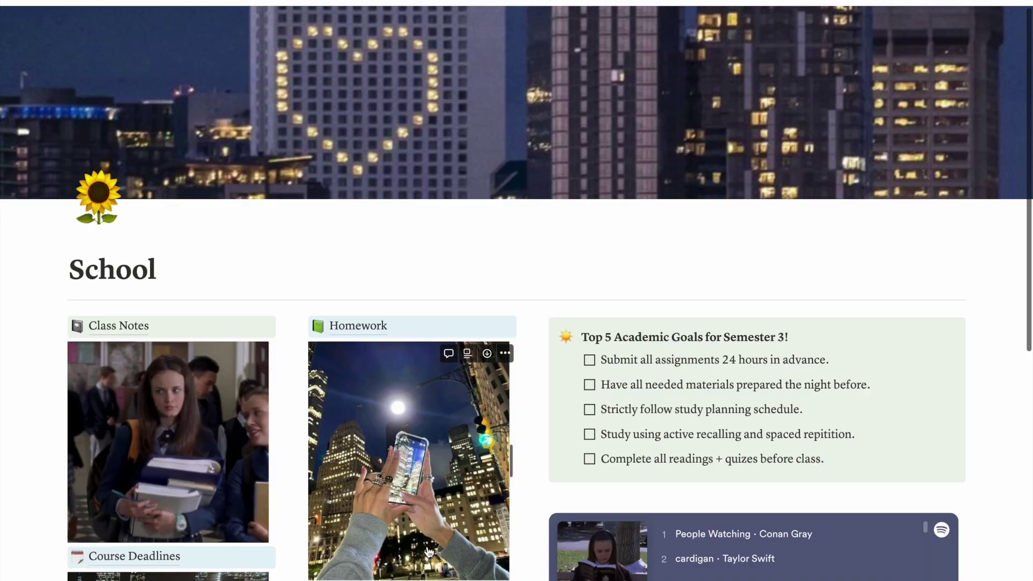
# Move a link block beneath Class Notes and save the pink bow image to the desktop.
pyautogui.scroll(-4, 517, 291)
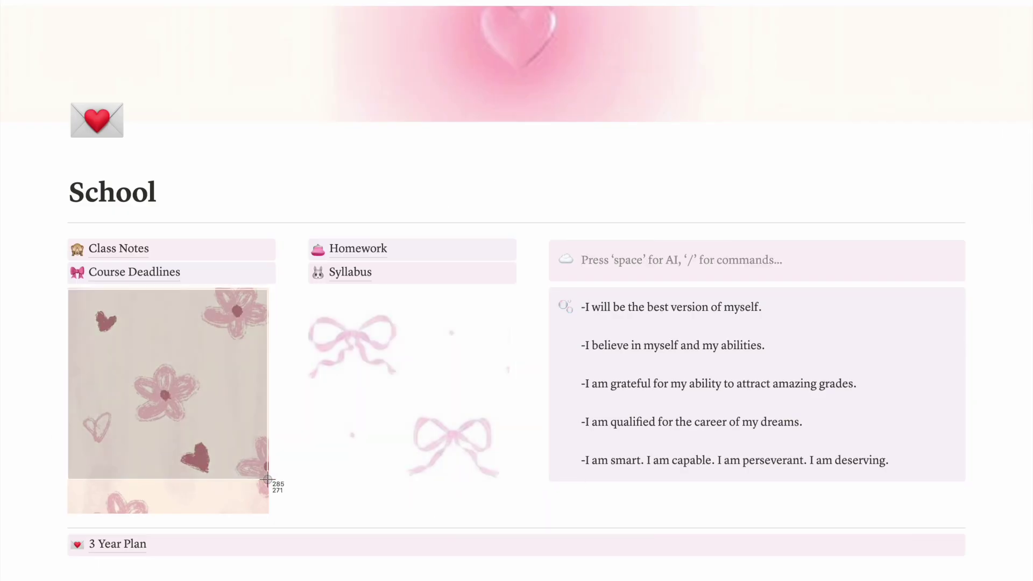
pyautogui.moveTo(273, 482); pyautogui.dragTo(64, 255)
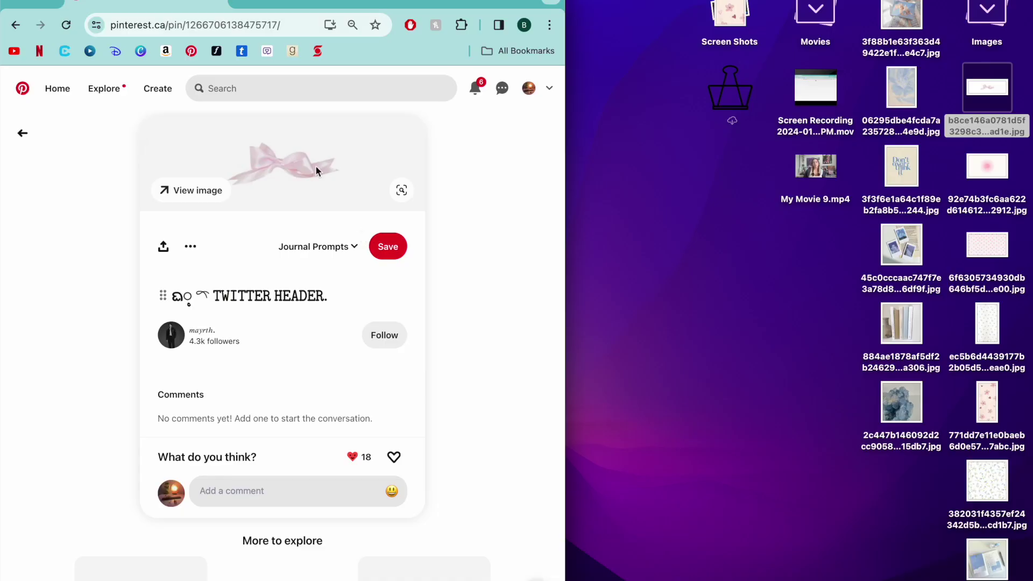
pyautogui.moveTo(315, 166); pyautogui.dragTo(644, 207)
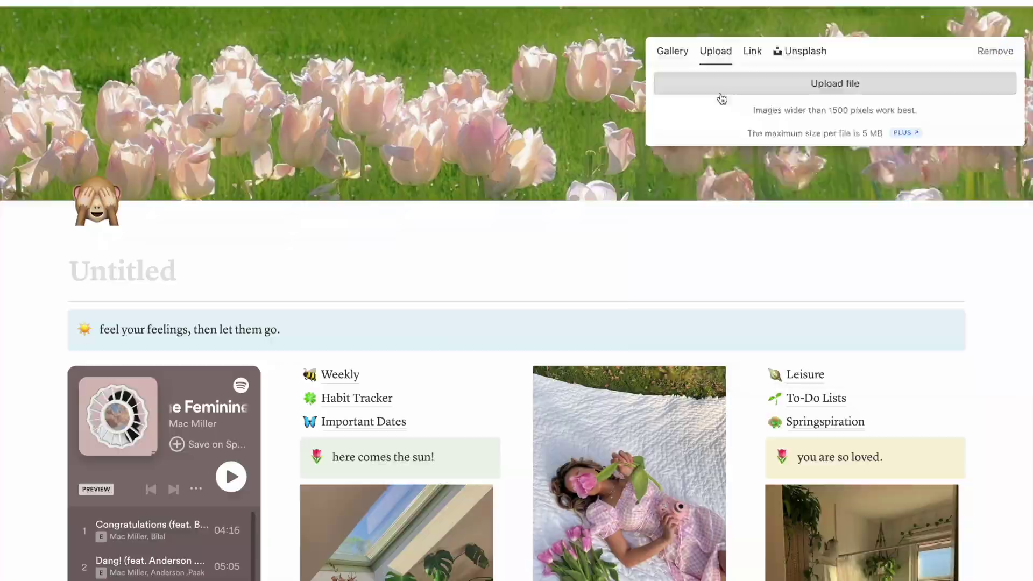
# Browse for an image file to upload to the My Space page.
pyautogui.click(722, 91)
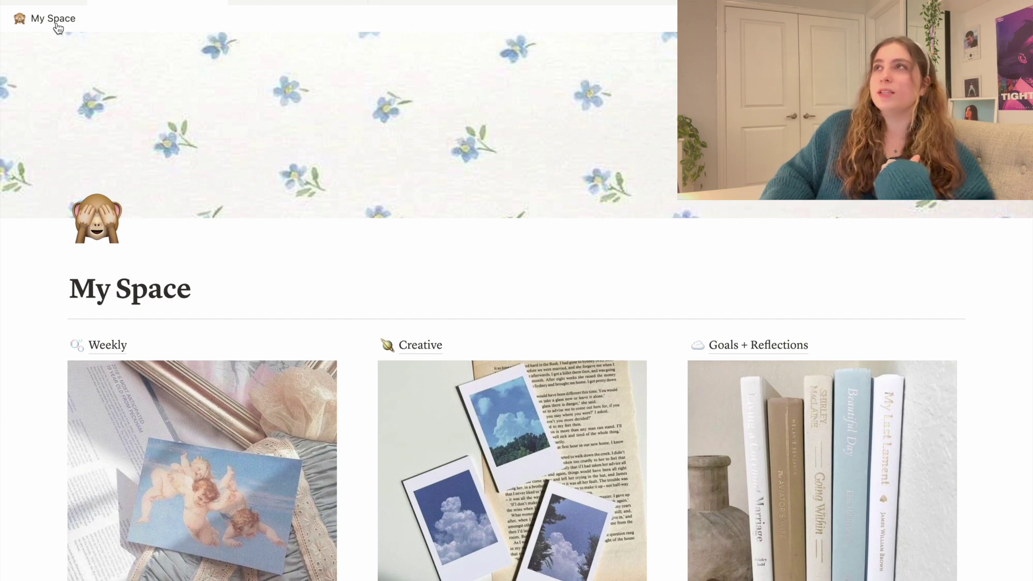
pyautogui.scroll(-5, 143, 97)
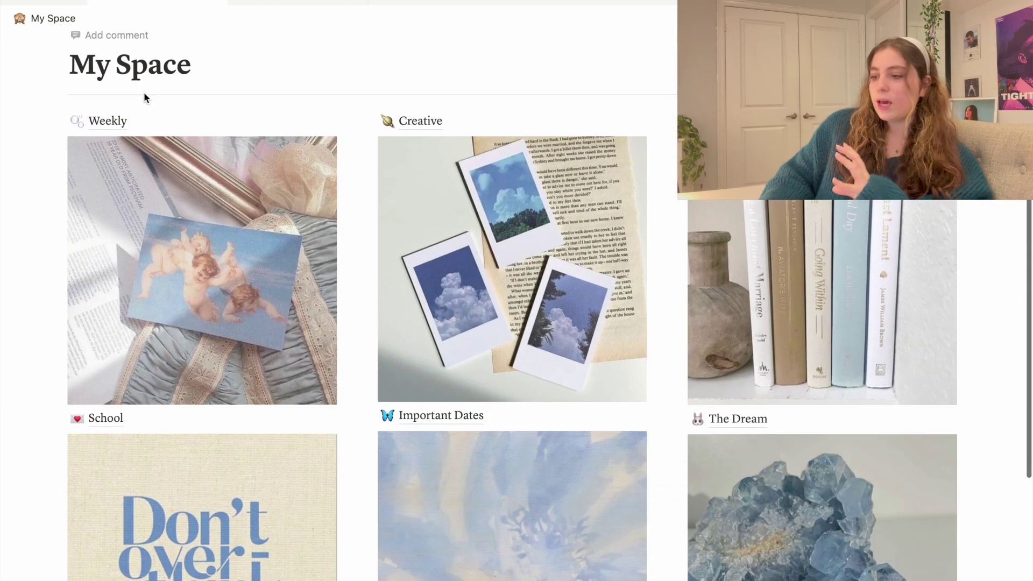
pyautogui.scroll(5, 143, 96)
pyautogui.scroll(-6, 144, 93)
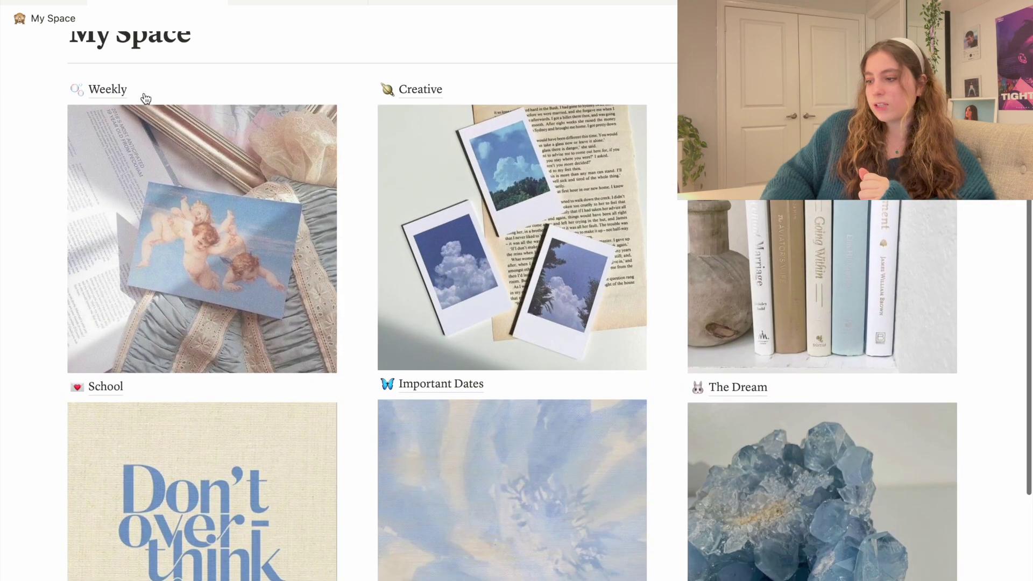
pyautogui.scroll(5, 602, 92)
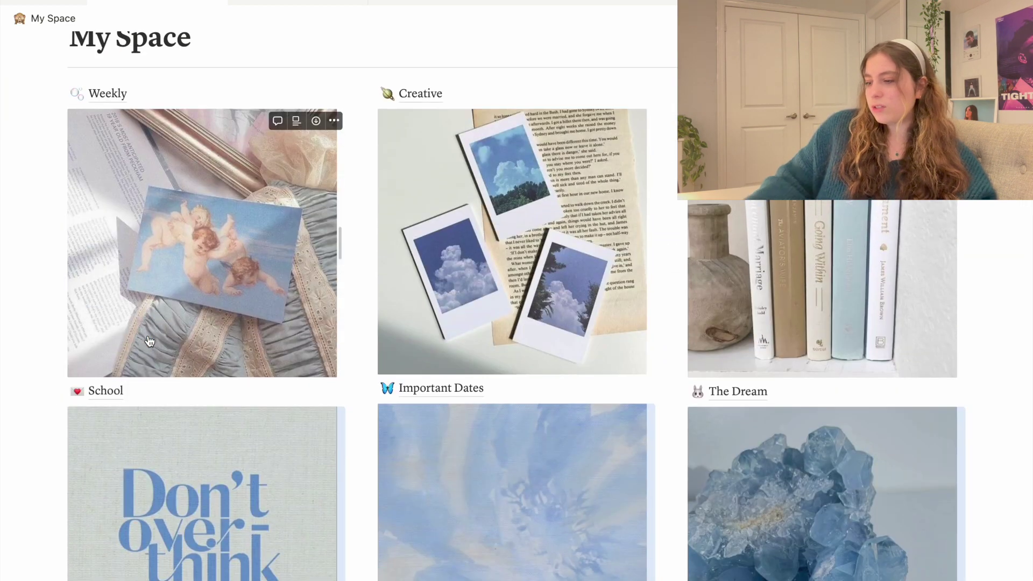
pyautogui.scroll(5, 150, 341)
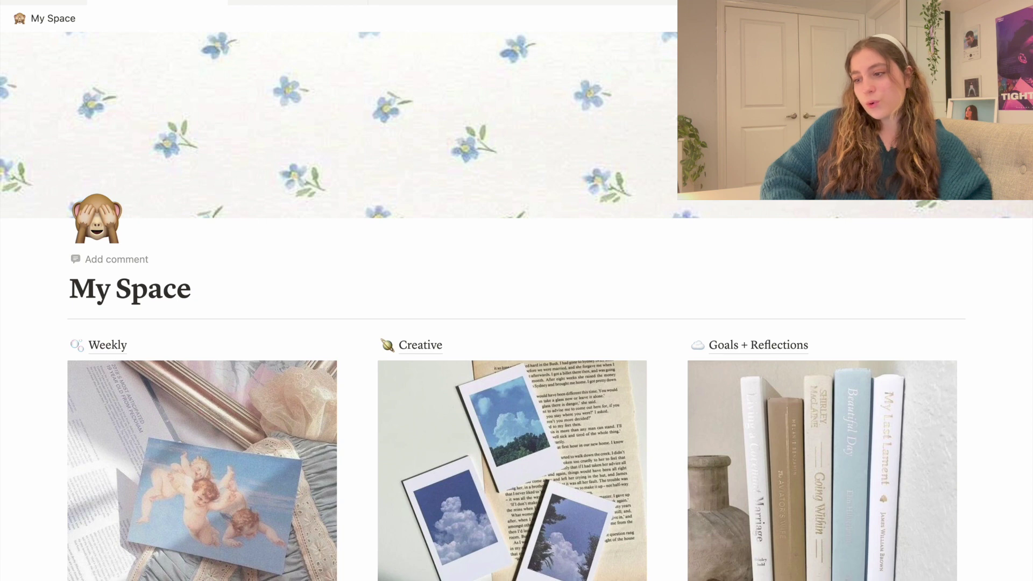
pyautogui.scroll(-3, 539, 300)
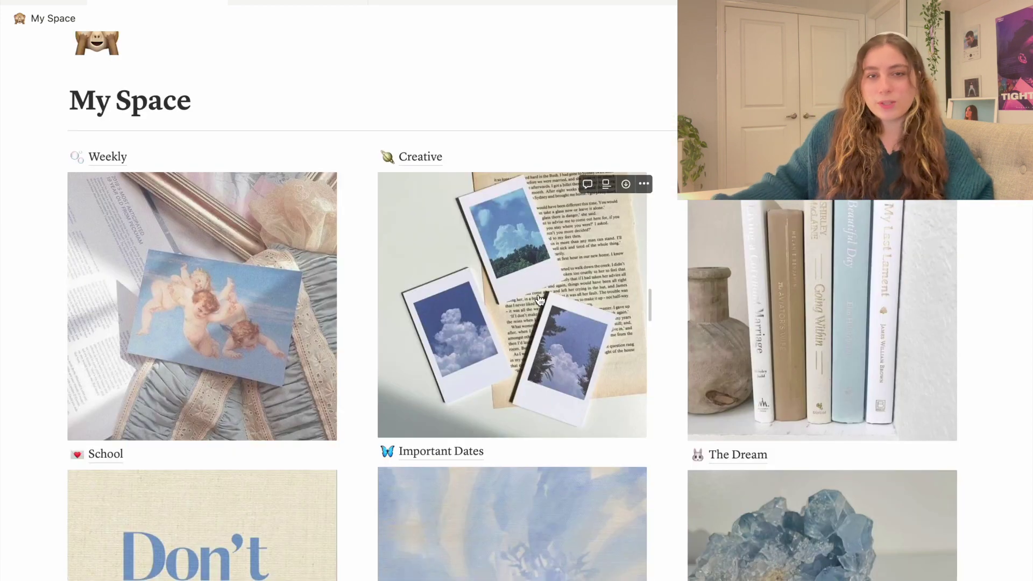
pyautogui.scroll(3, 540, 300)
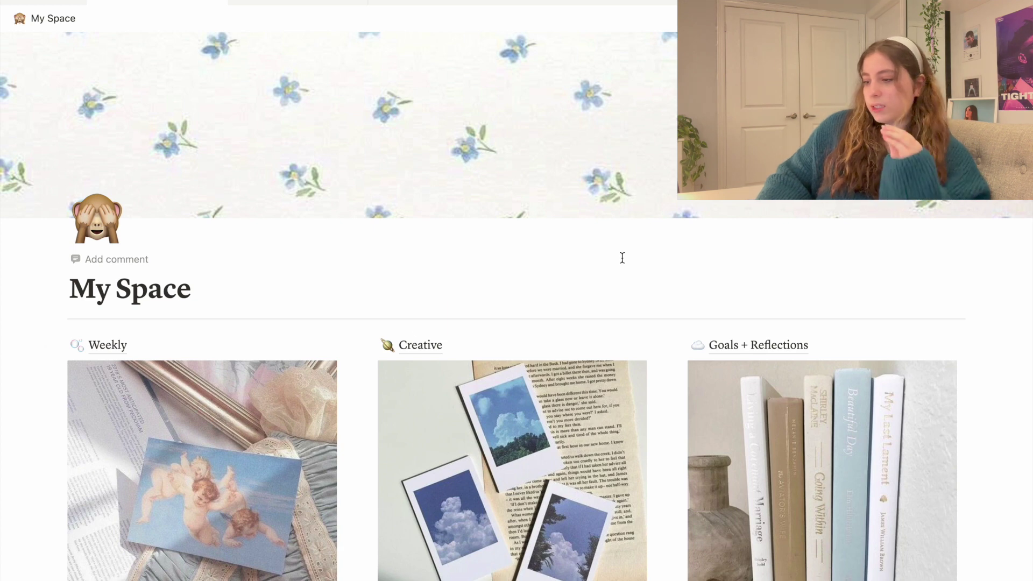
pyautogui.click(105, 347)
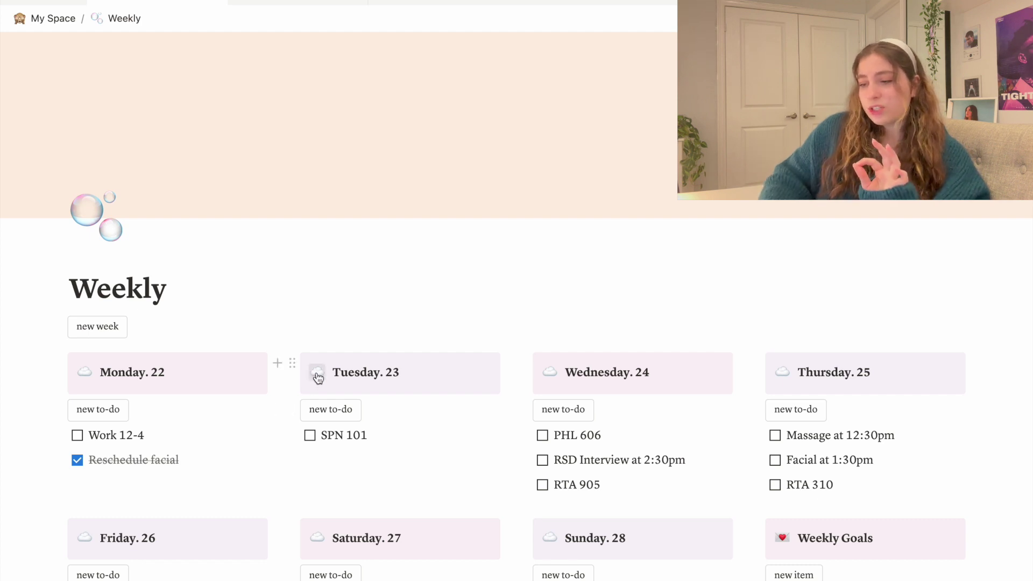
# Scroll back to the top of Weekly and return to the My Space home page.
pyautogui.scroll(-3, 318, 380)
pyautogui.scroll(2, 318, 380)
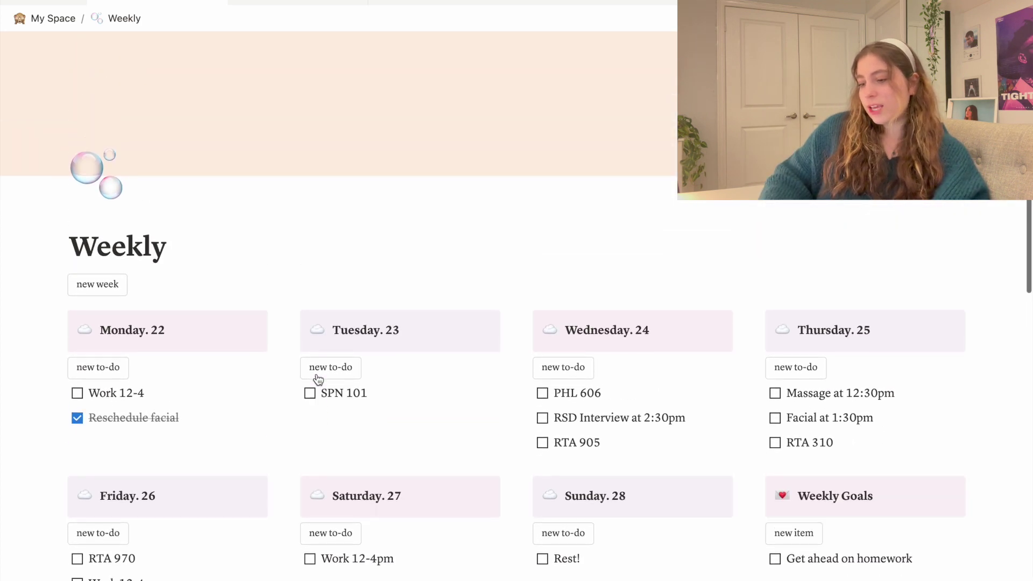
pyautogui.scroll(-10, 318, 380)
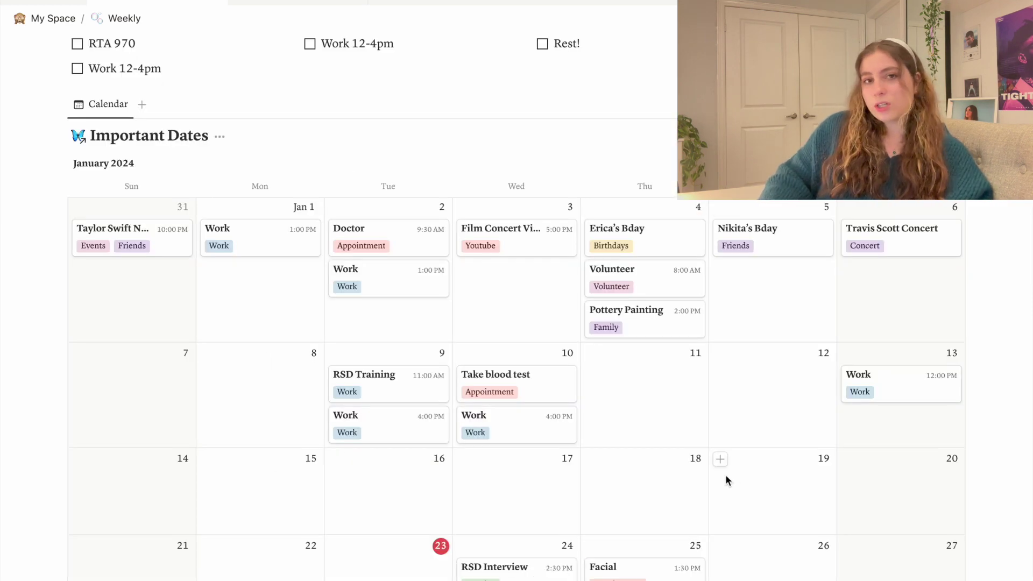
pyautogui.scroll(8, 682, 248)
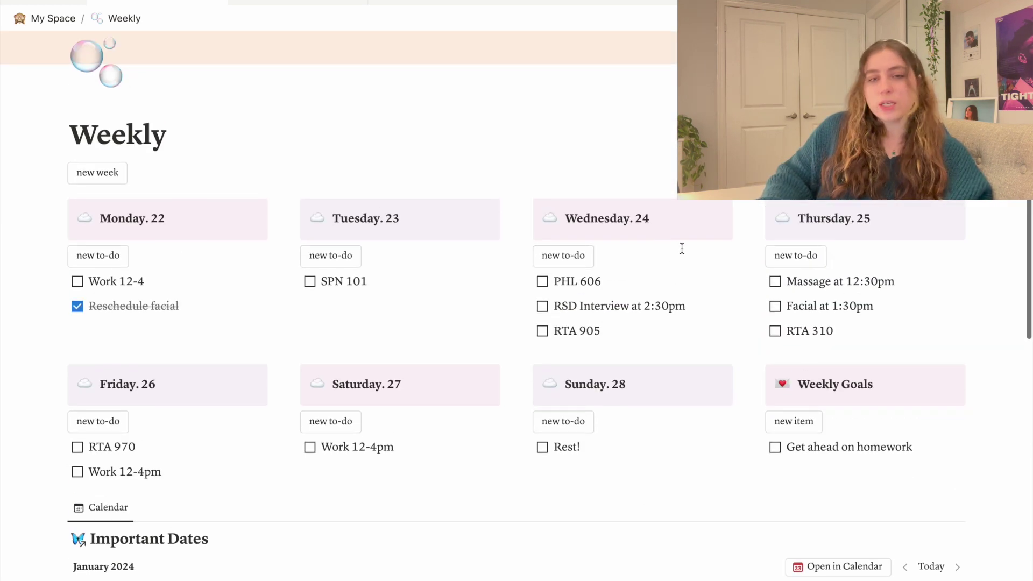
pyautogui.scroll(3, 682, 248)
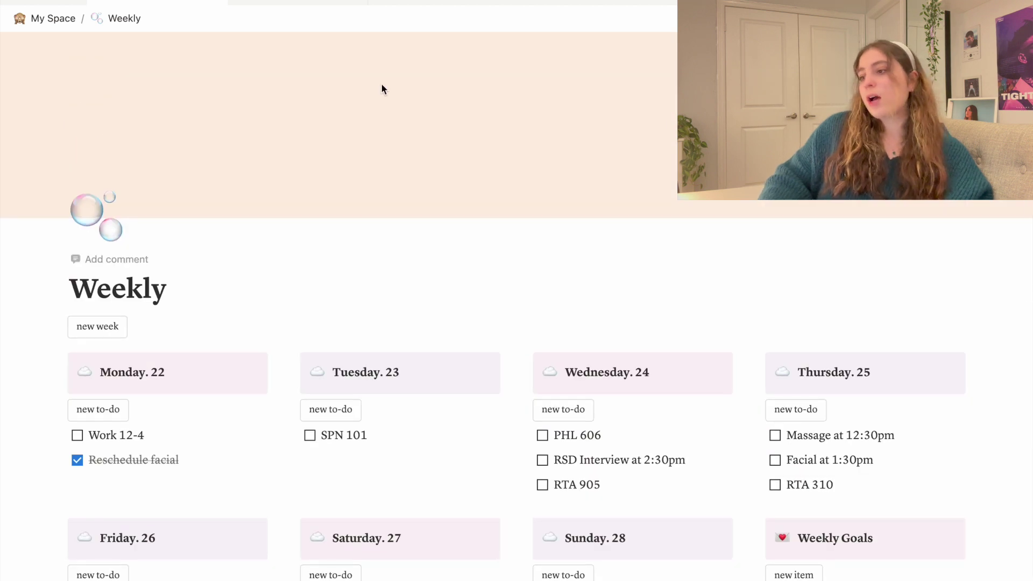
pyautogui.click(53, 18)
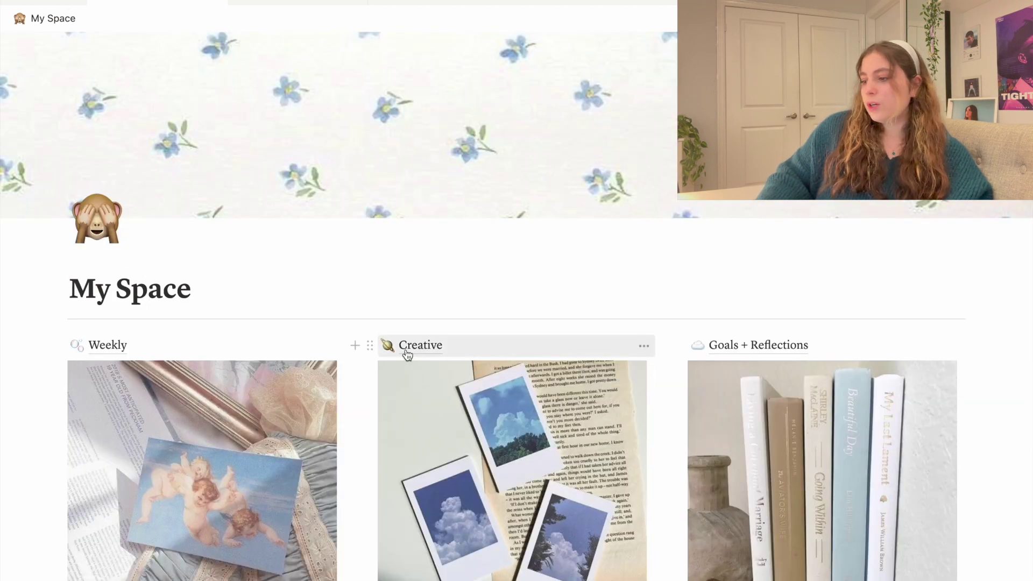
pyautogui.click(407, 354)
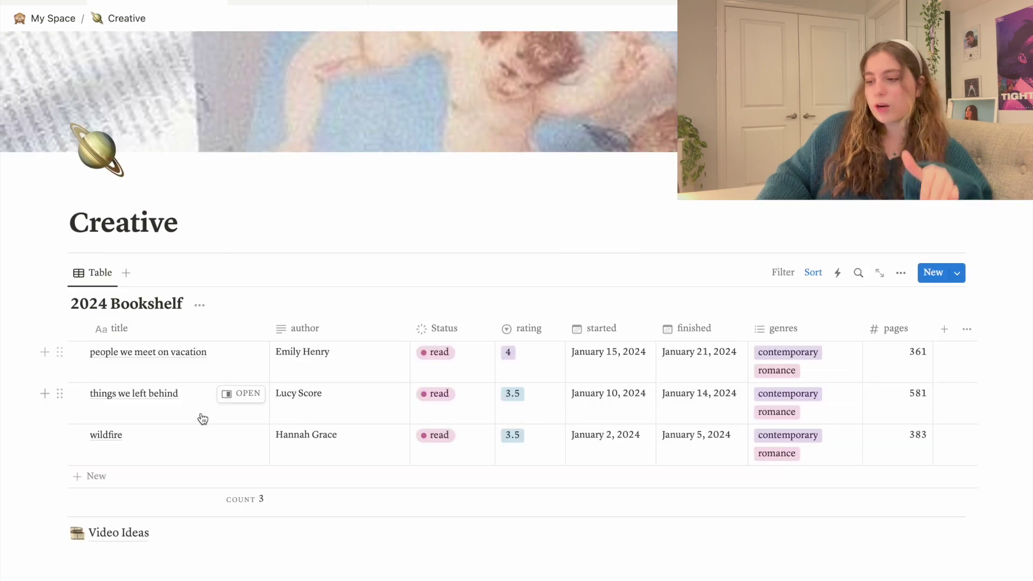
pyautogui.scroll(-2, 199, 417)
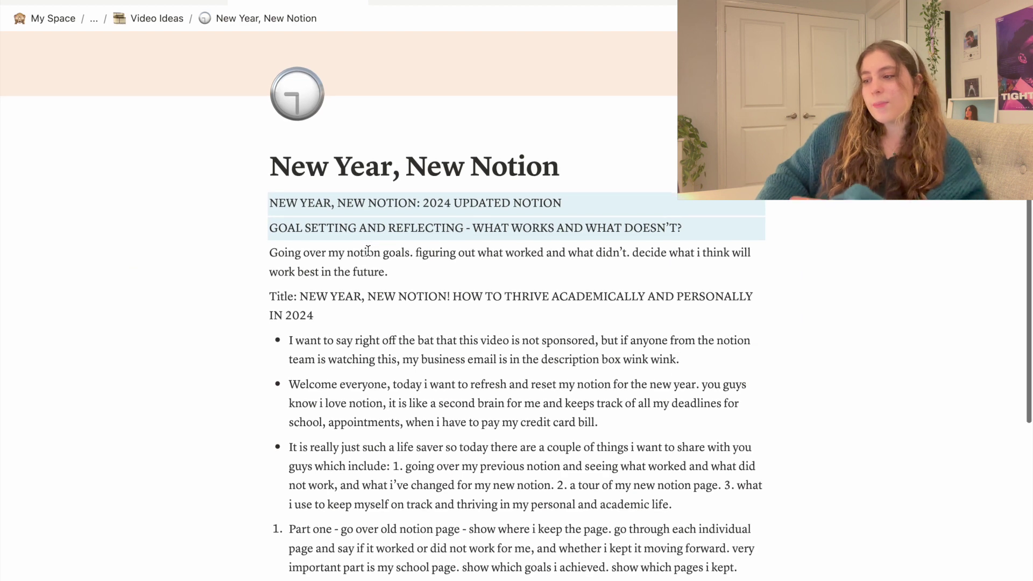
pyautogui.scroll(-7, 368, 251)
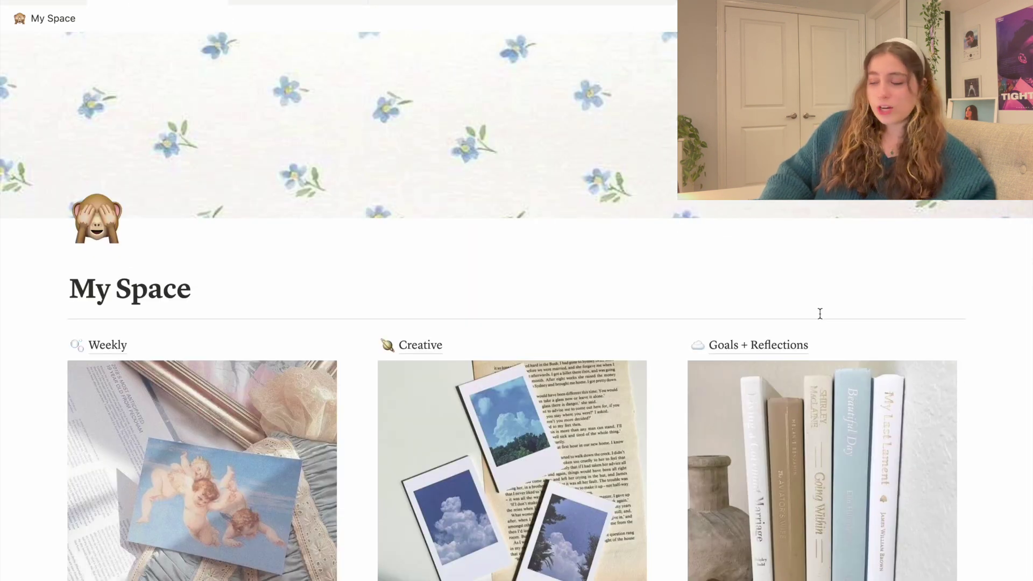
pyautogui.click(802, 344)
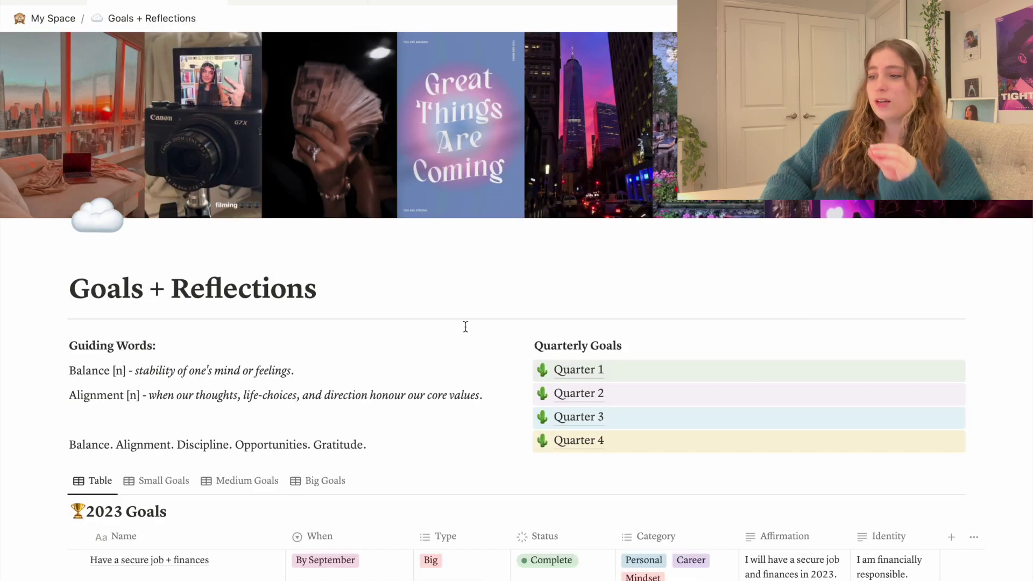
pyautogui.scroll(-4, 466, 327)
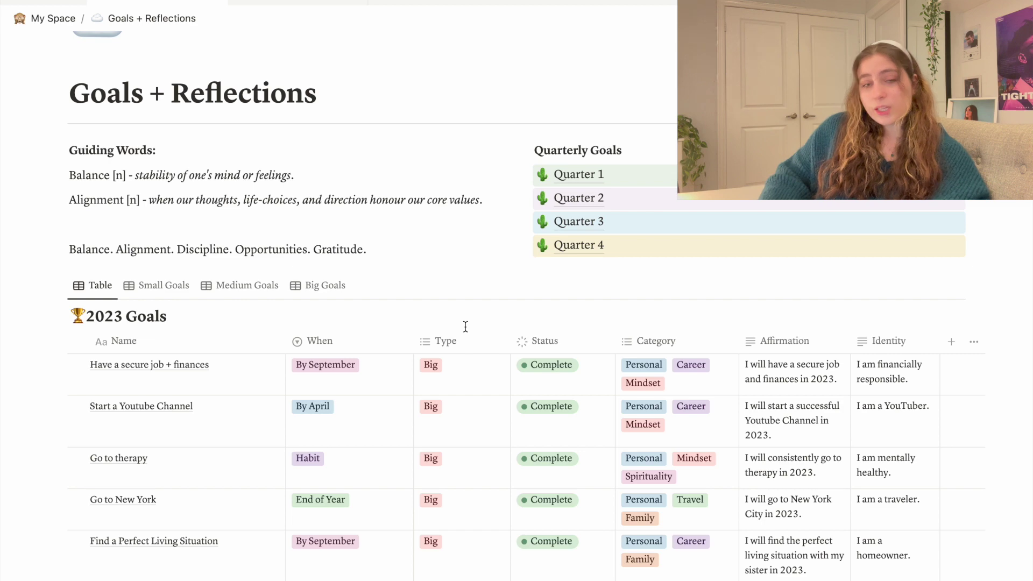
pyautogui.scroll(4, 465, 327)
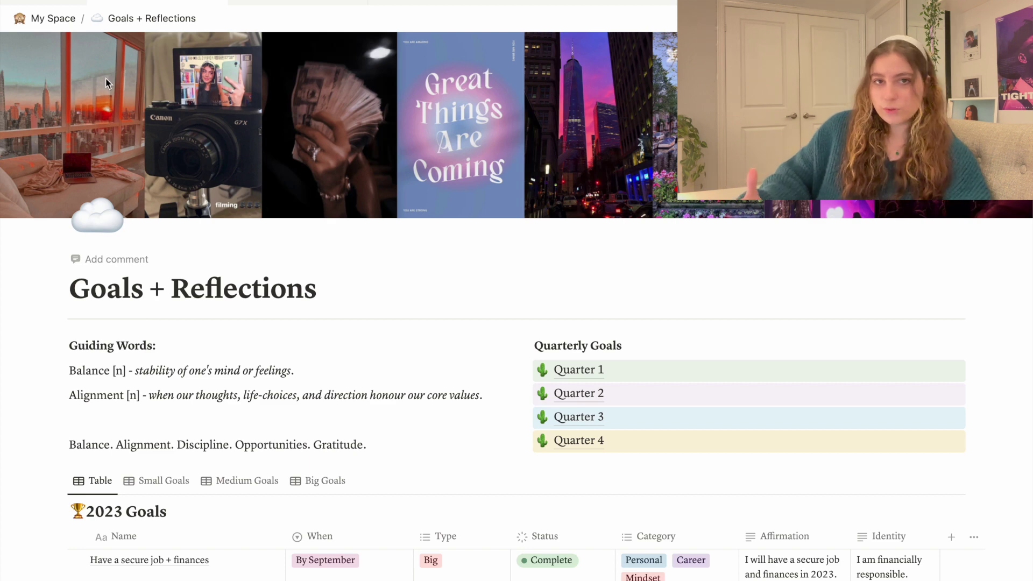
pyautogui.click(48, 19)
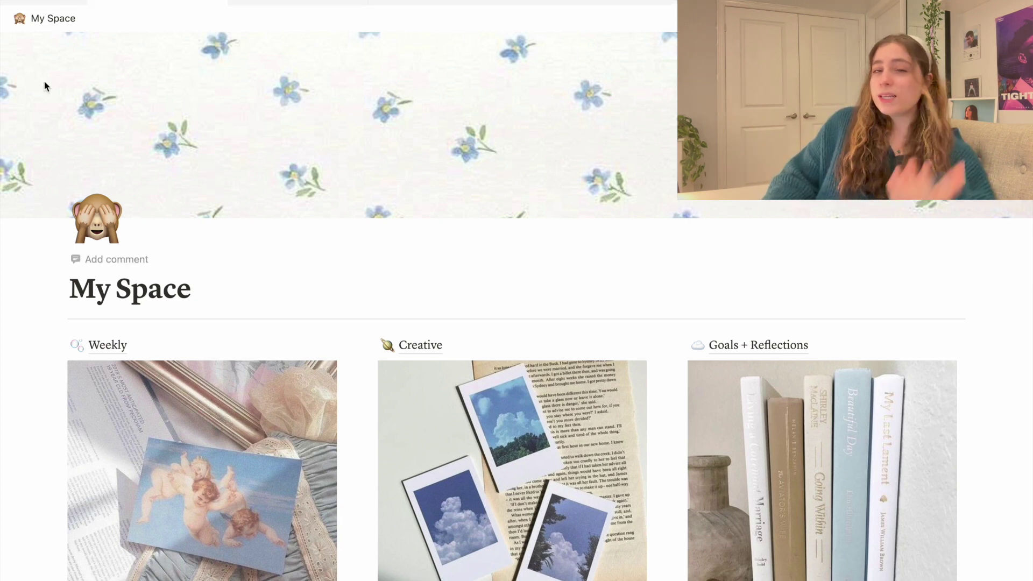
# Scroll My Space, open the School card and browse the School page.
pyautogui.scroll(-5, 44, 82)
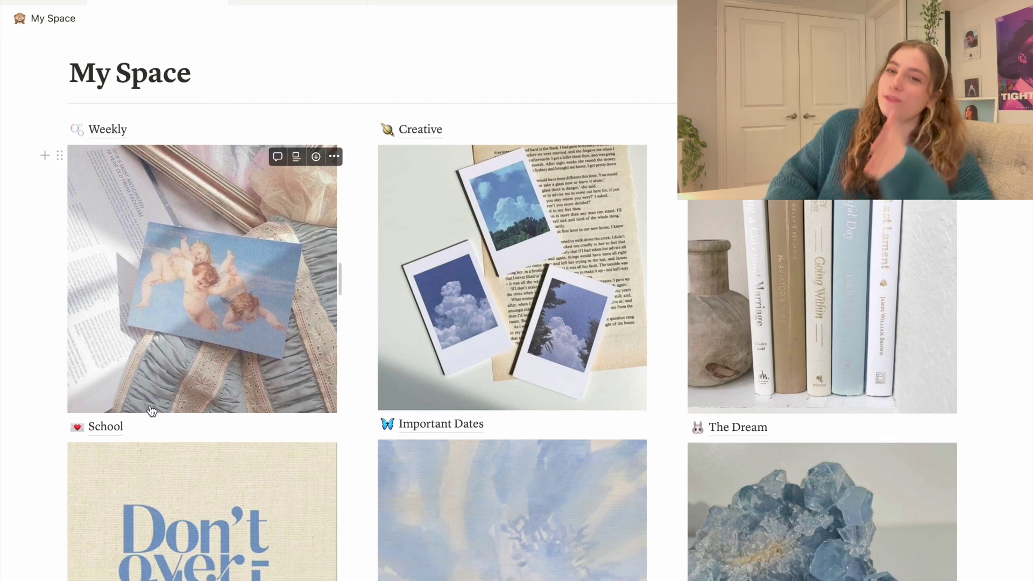
pyautogui.click(127, 436)
pyautogui.scroll(-1, 636, 203)
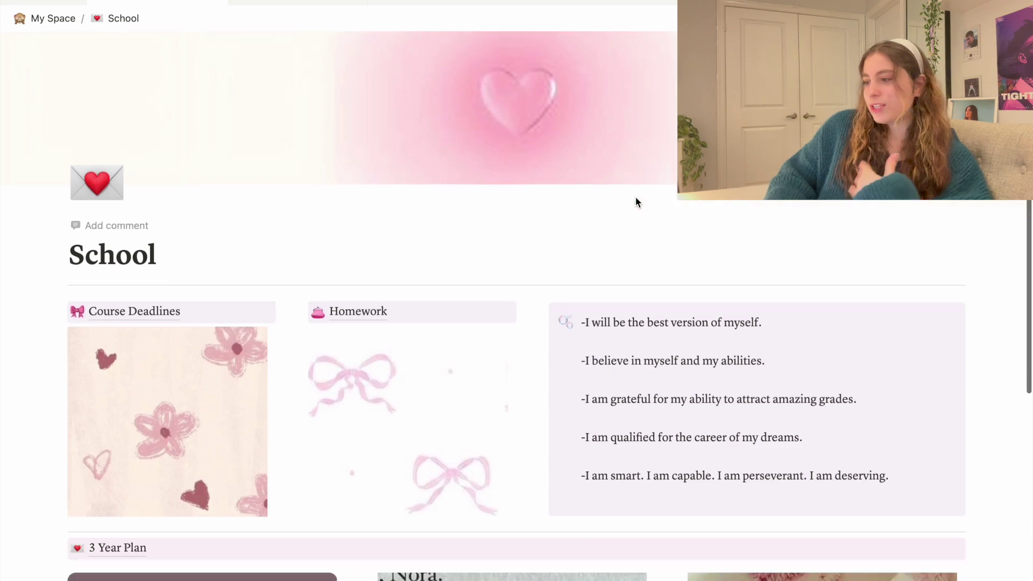
pyautogui.scroll(-9, 637, 202)
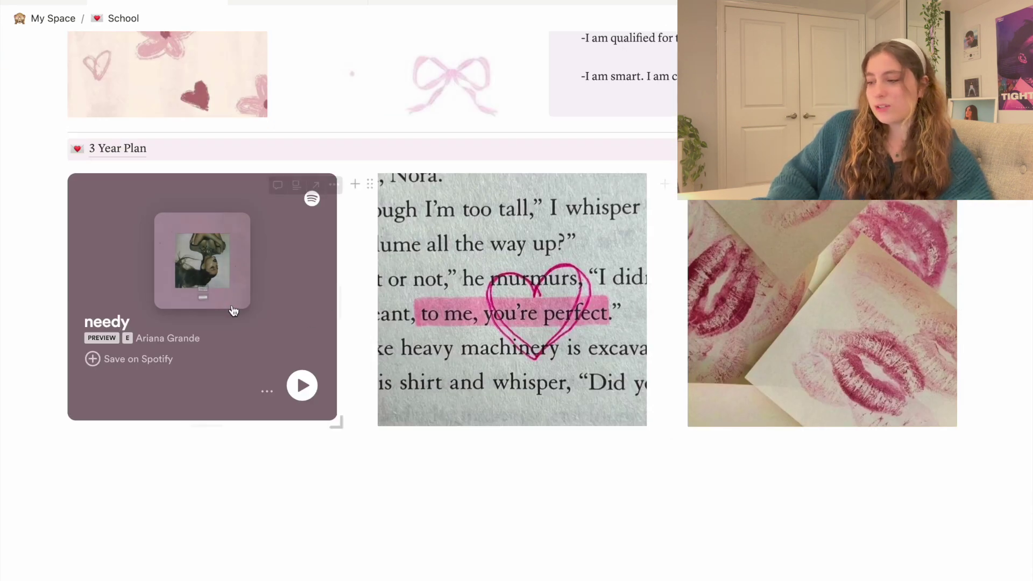
pyautogui.scroll(10, 199, 483)
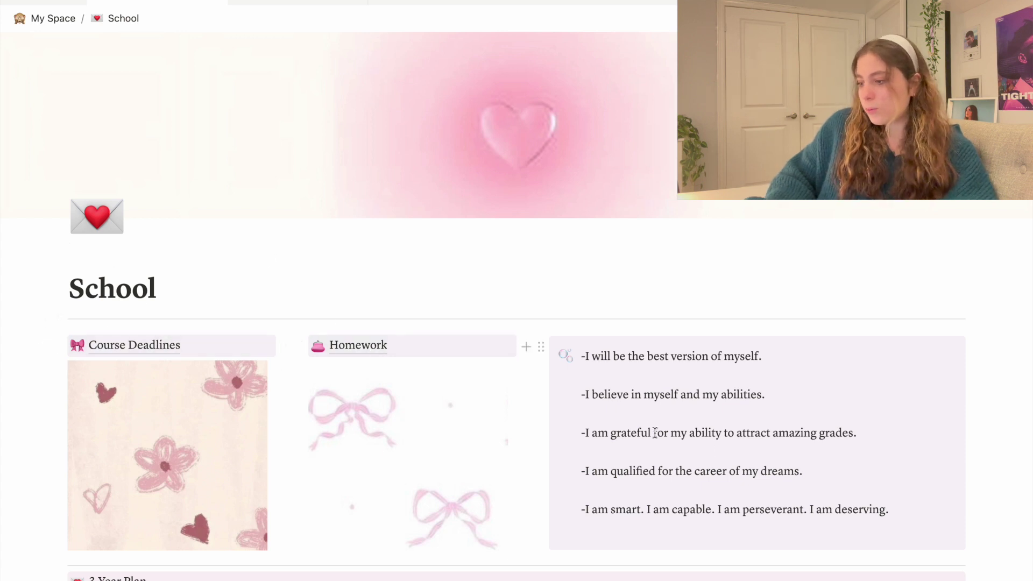
# Select and deselect the five affirmation lines, then open the Course Deadlines page.
pyautogui.moveTo(833, 510); pyautogui.dragTo(586, 358)
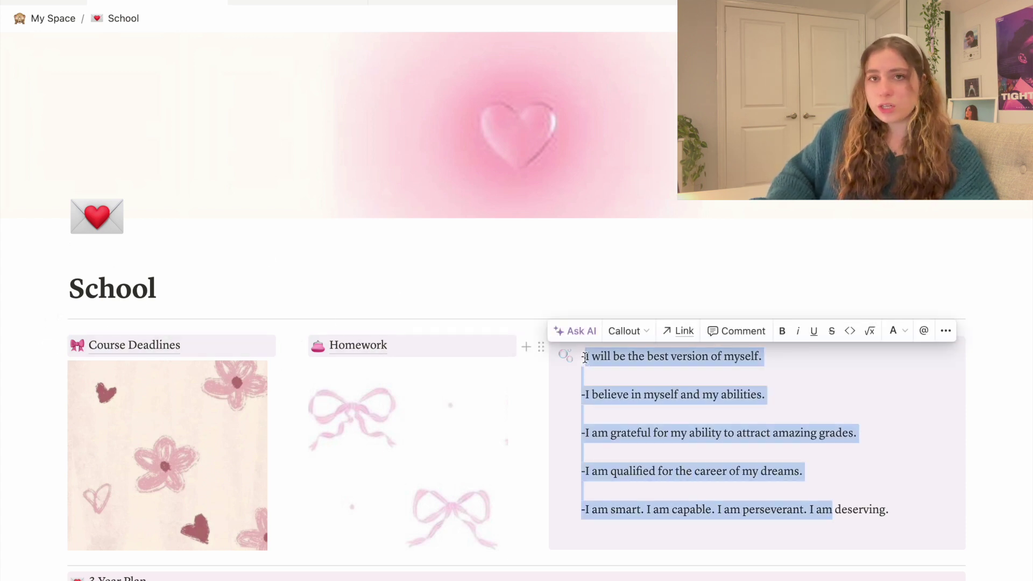
pyautogui.click(590, 376)
pyautogui.moveTo(115, 576)
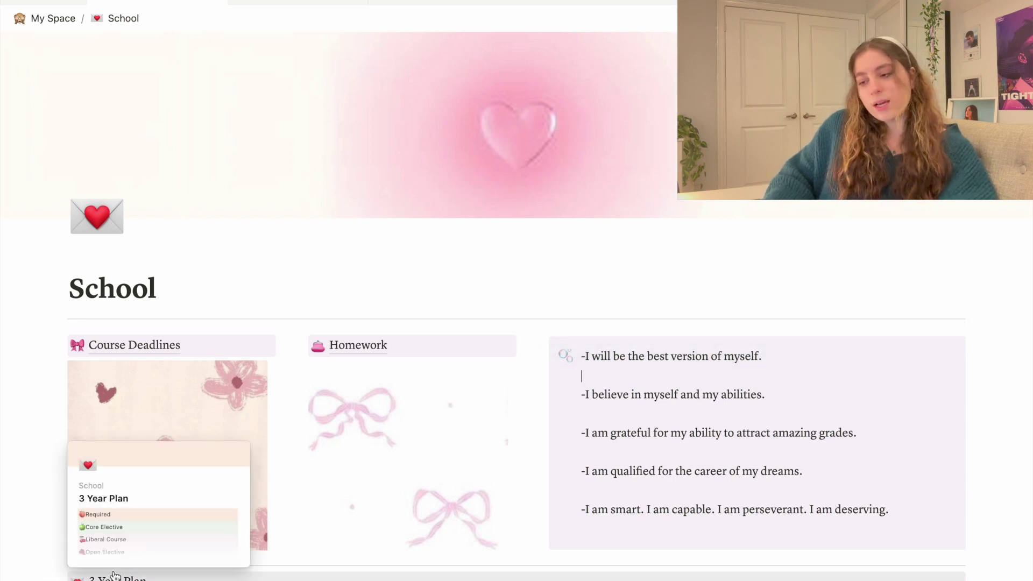
pyautogui.click(134, 345)
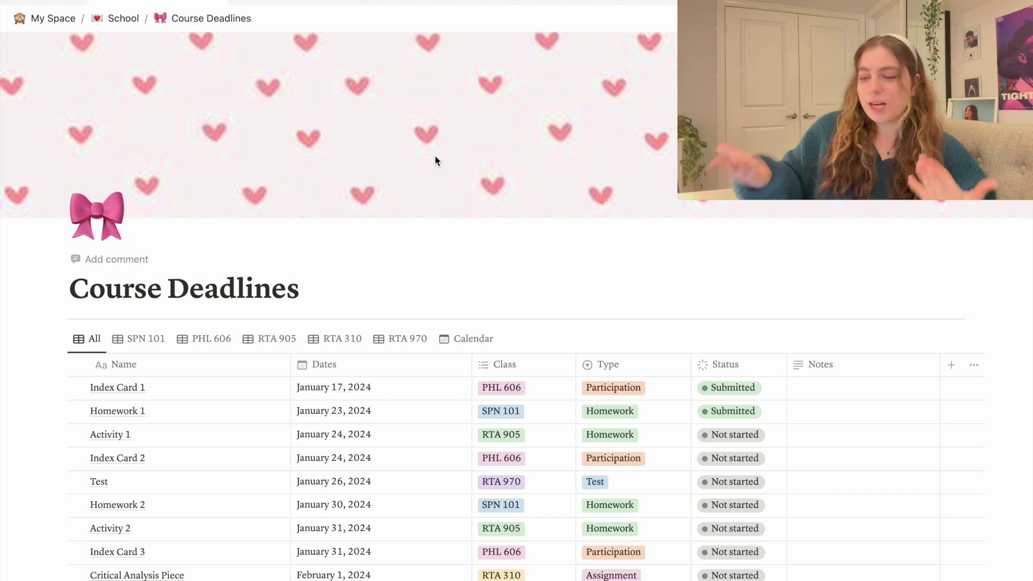
# Load the remaining rows of the Course Deadlines list.
pyautogui.scroll(-20, 171, 433)
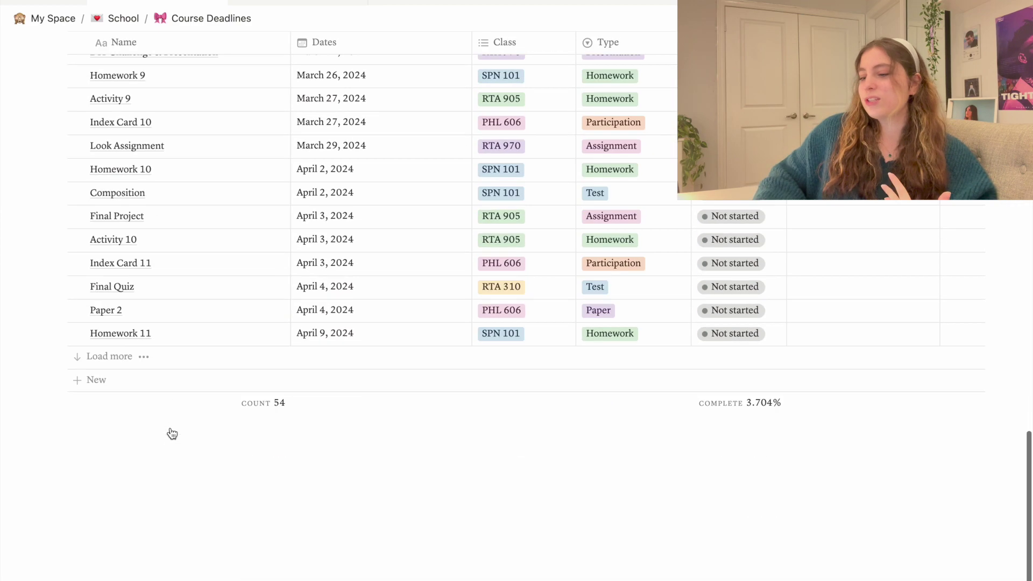
pyautogui.click(168, 357)
pyautogui.scroll(20, 168, 360)
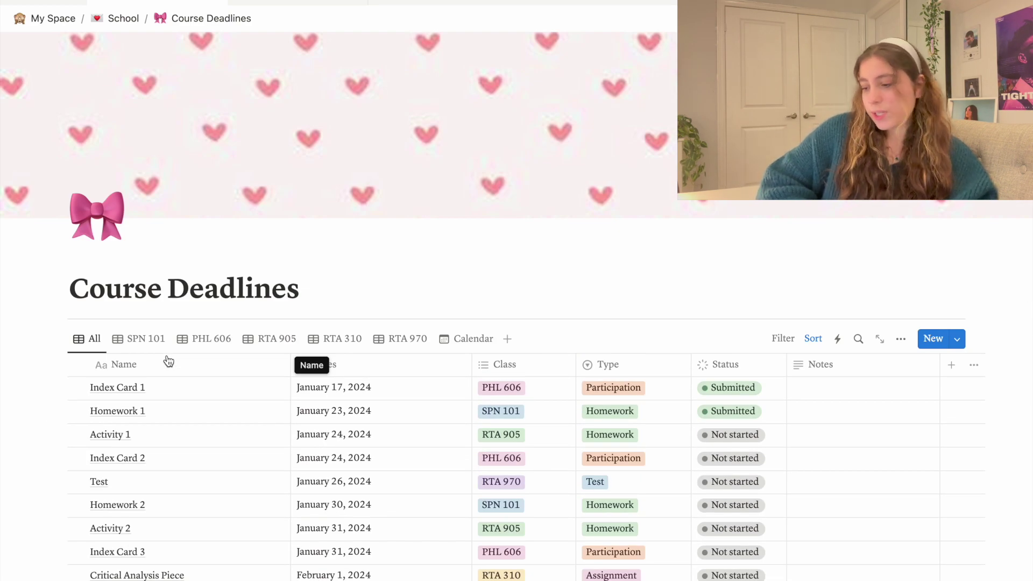
# View deadlines by the SPN 101, PHL 606, RTA 905, RTA 970 tabs and the January 2024 calendar.
pyautogui.click(158, 340)
pyautogui.click(209, 339)
pyautogui.click(269, 339)
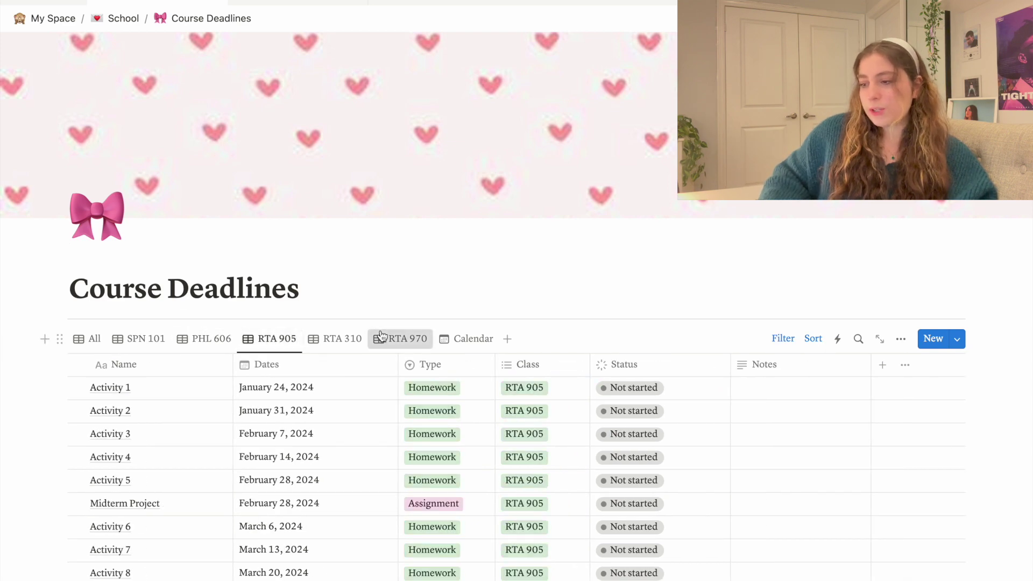
pyautogui.click(403, 339)
pyautogui.click(443, 339)
pyautogui.scroll(-6, 438, 346)
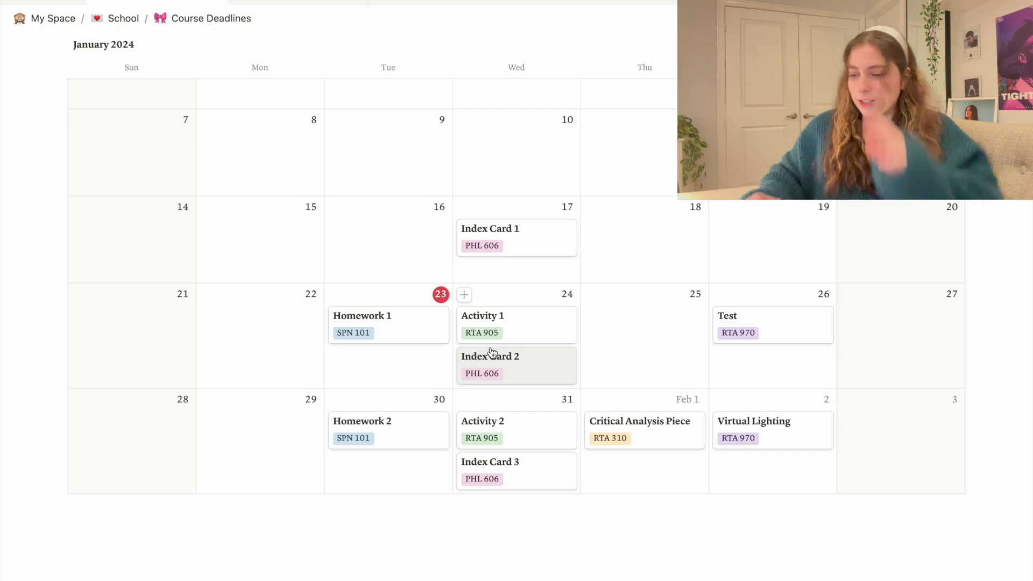
pyautogui.scroll(3, 760, 359)
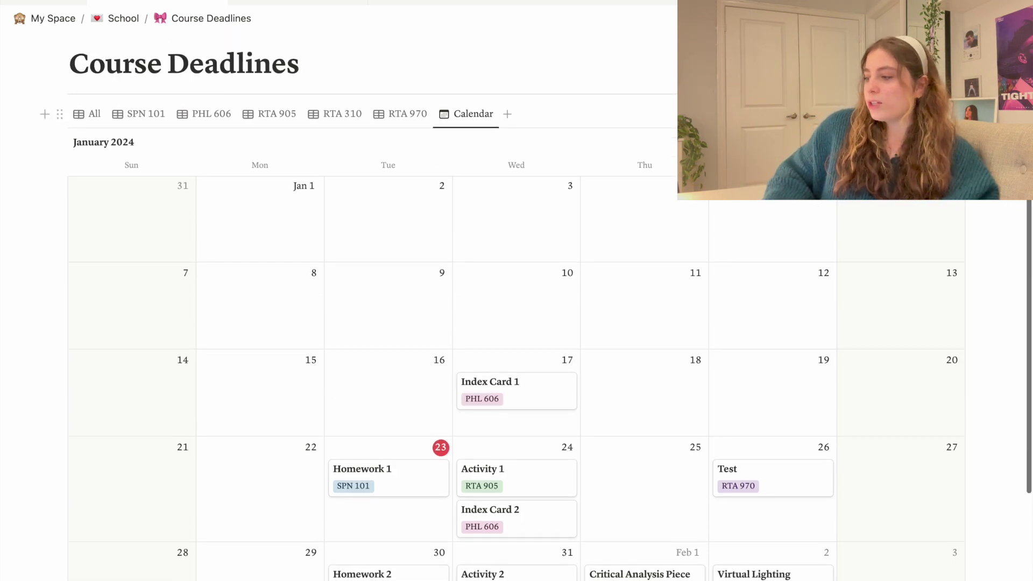
pyautogui.scroll(-6, 517, 323)
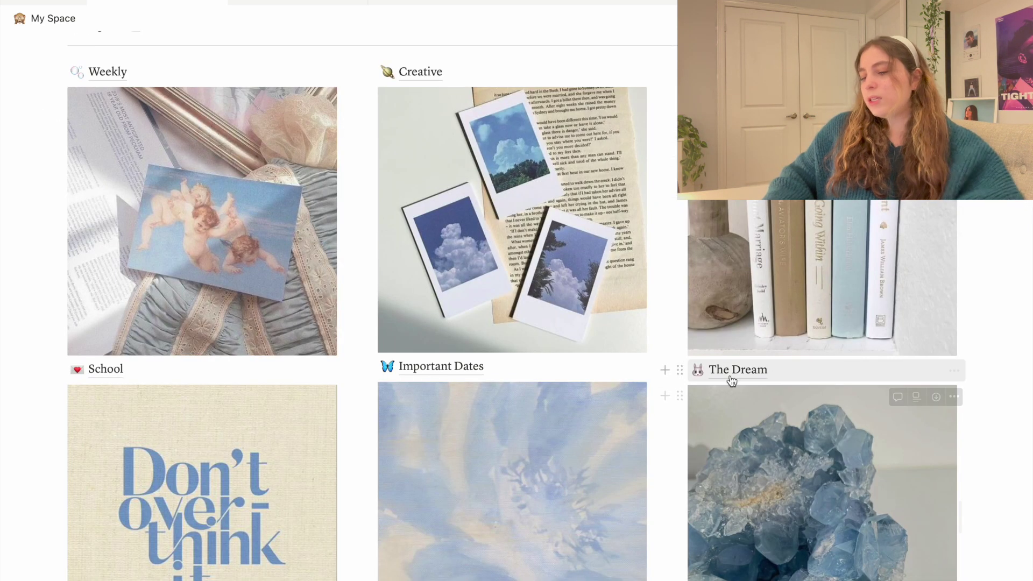
# Open The Dream page, look through its content, then return to My Space.
pyautogui.moveTo(731, 380)
pyautogui.click(723, 372)
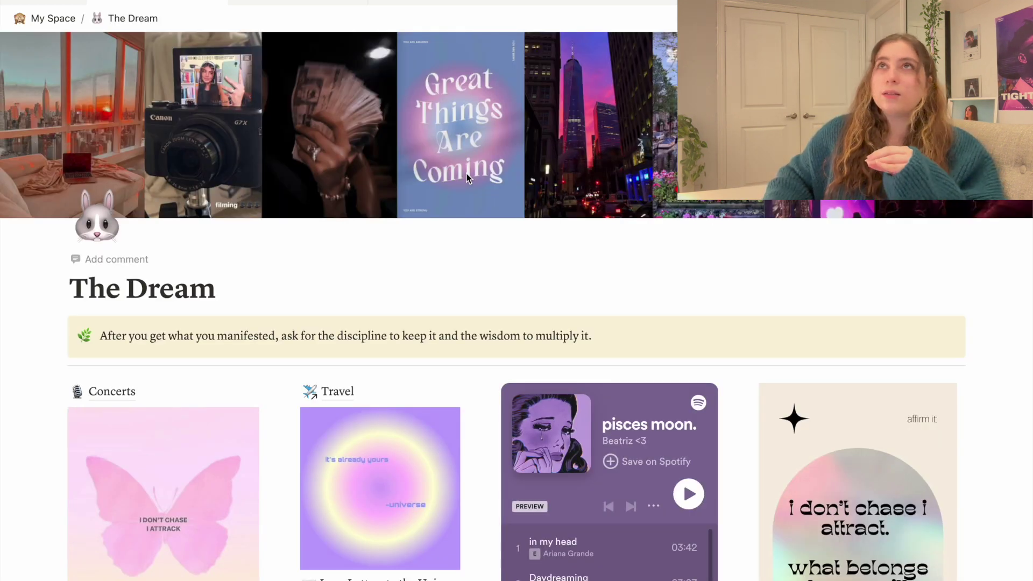
pyautogui.scroll(-4, 466, 177)
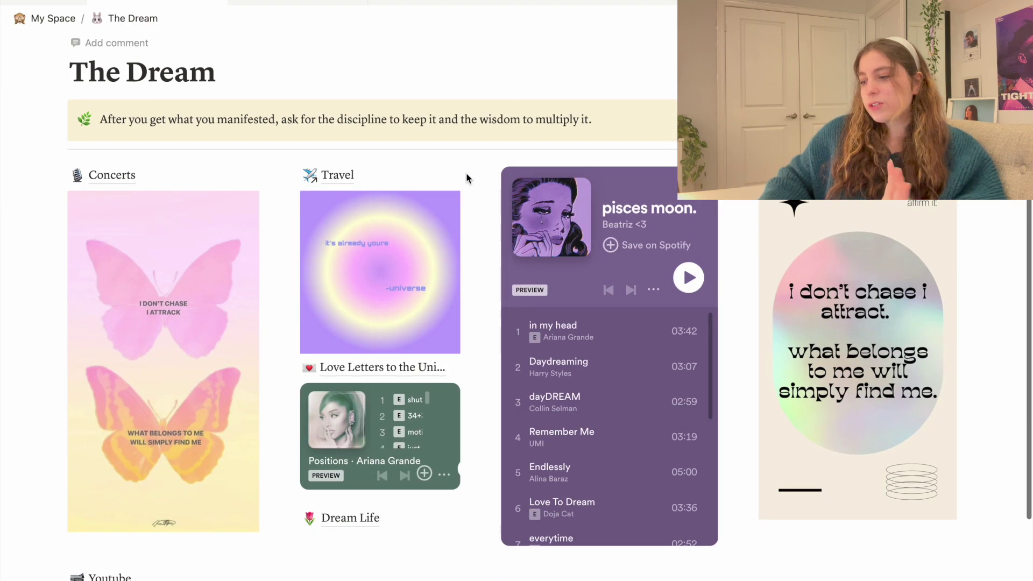
pyautogui.scroll(4, 466, 172)
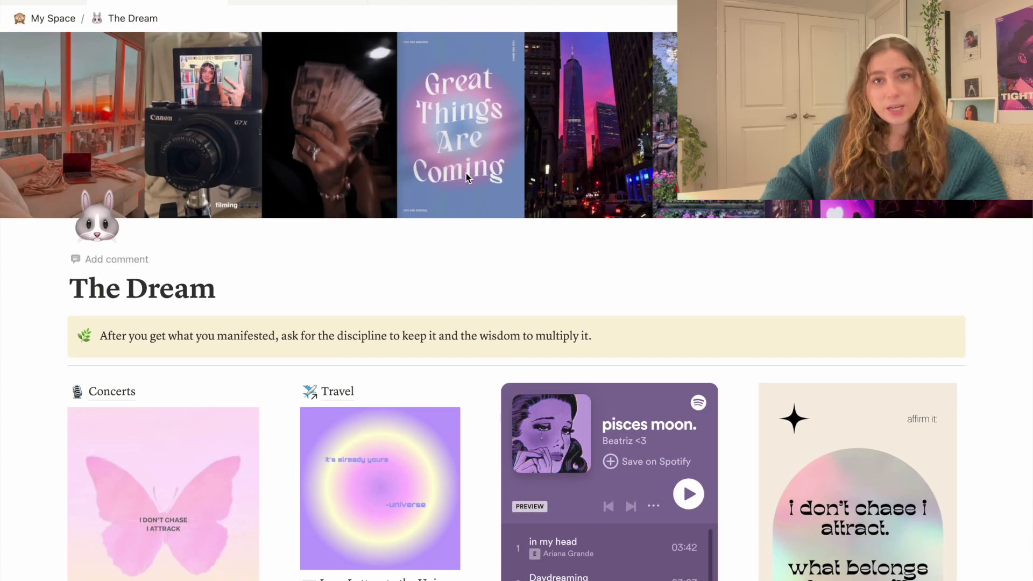
pyautogui.scroll(-2, 445, 521)
pyautogui.scroll(2, 444, 521)
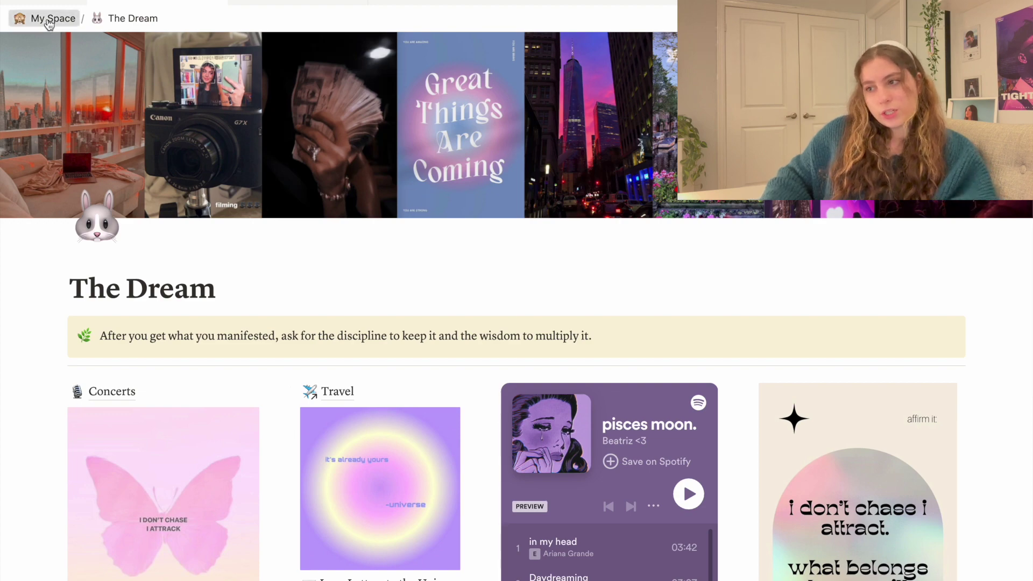
pyautogui.click(51, 18)
# Scroll through the My Space gallery of Weekly, Creative, School, Important Dates and The Dream tiles.
pyautogui.scroll(-6, 310, 298)
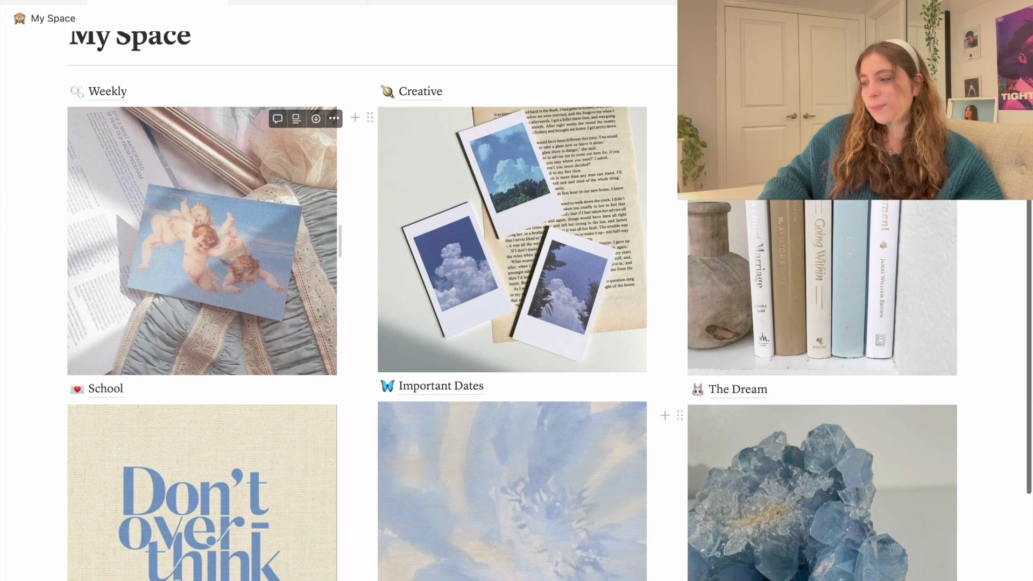
pyautogui.scroll(6, 311, 298)
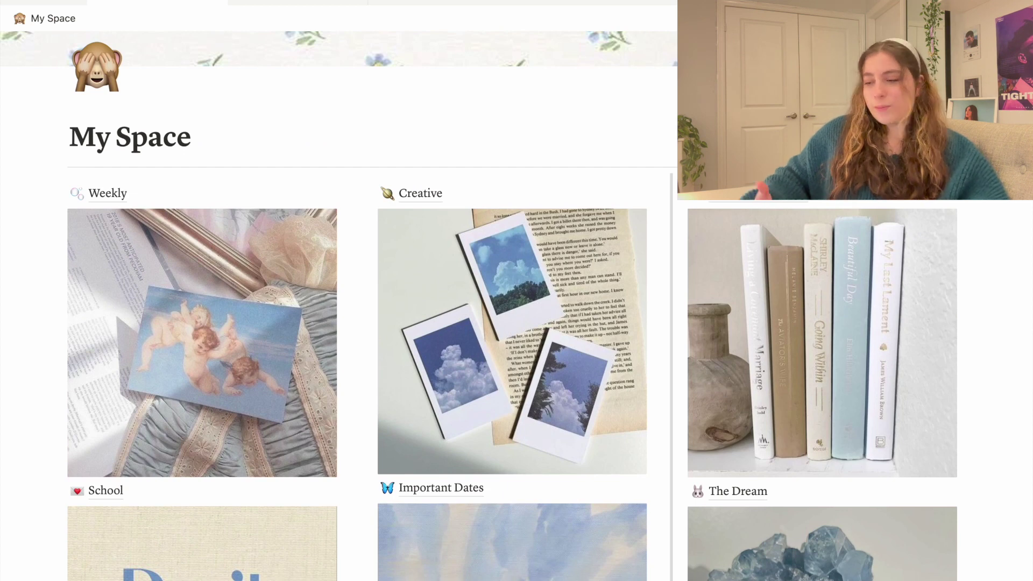